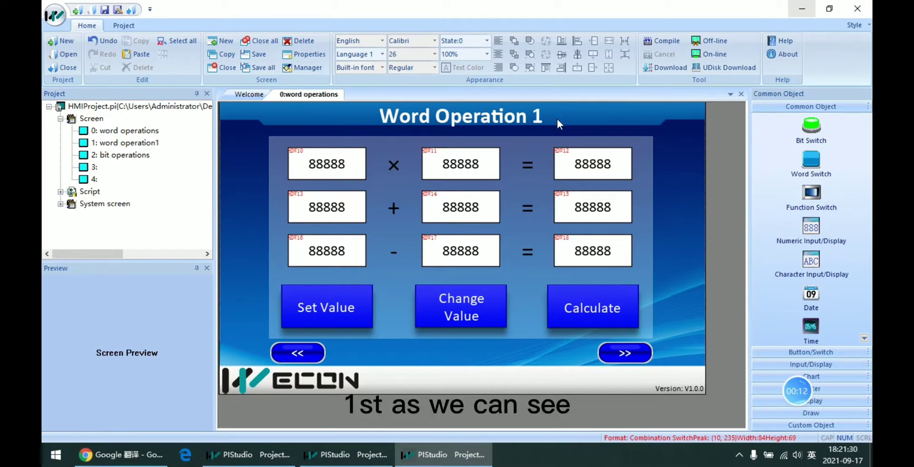
Place a combination switch left of the third row on Word Operation 1 and open its settings.
{"action": "left_click", "coordinate": [764, 353]}
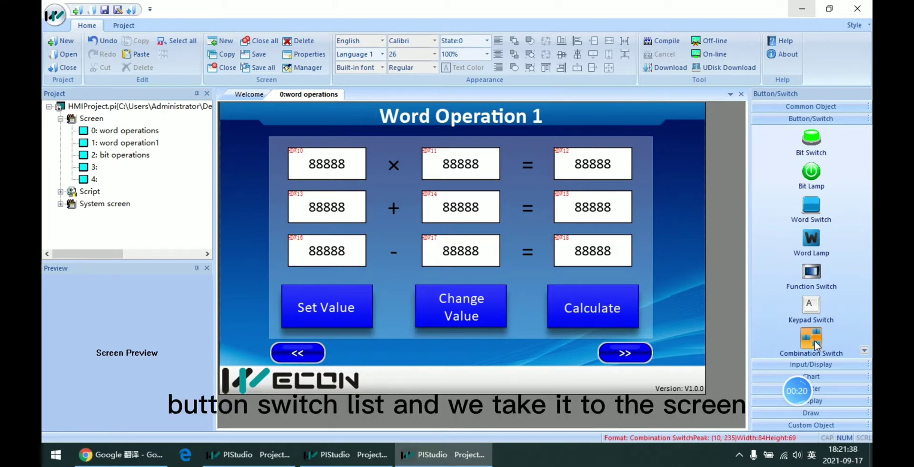
{"action": "mouse_move", "coordinate": [815, 340]}
{"action": "left_mouse_down"}
{"action": "mouse_move", "coordinate": [219, 205]}
{"action": "mouse_move", "coordinate": [275, 262]}
{"action": "mouse_move", "coordinate": [260, 245]}
{"action": "left_mouse_up"}
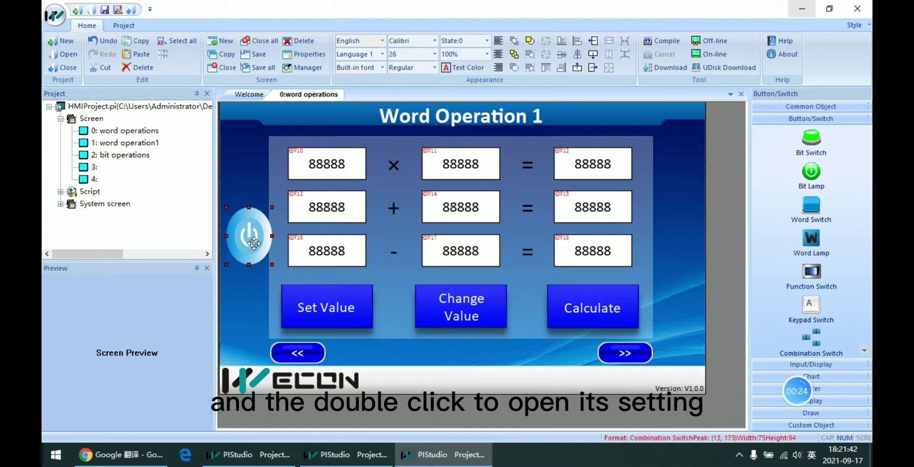
{"action": "double_click", "coordinate": [259, 245]}
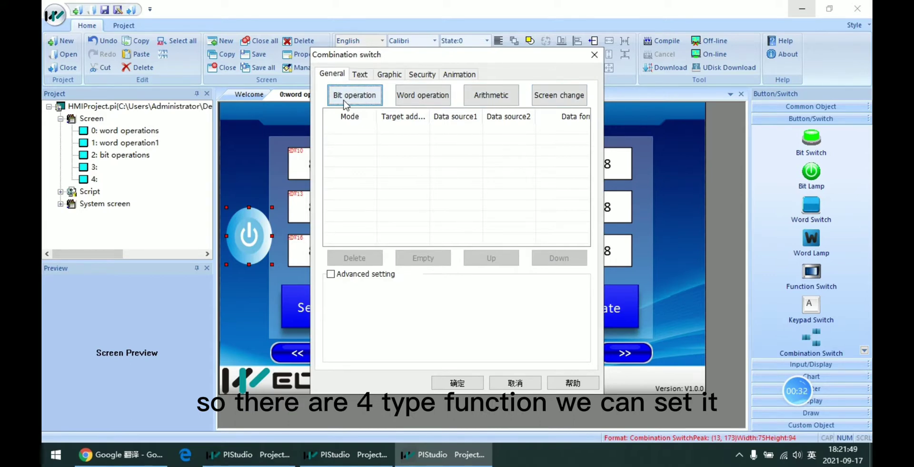
Add a bit operation to the switch, review its types, and keep Bit copy.
{"action": "left_click", "coordinate": [368, 102]}
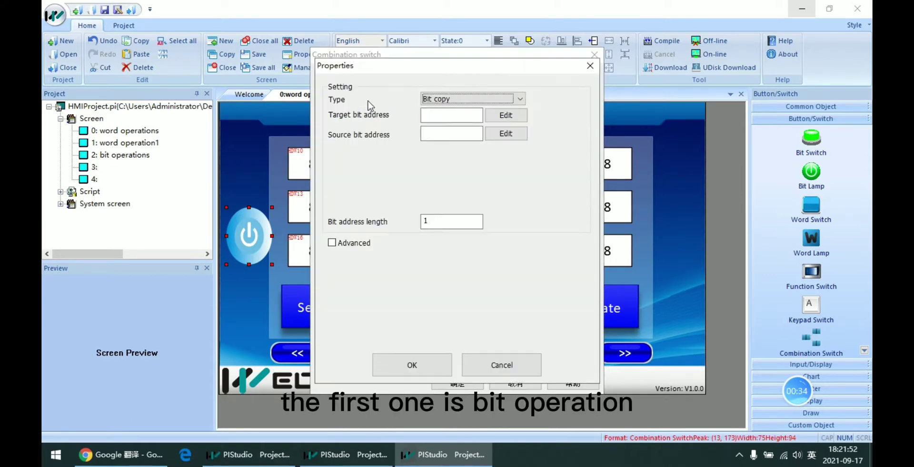
{"action": "left_click", "coordinate": [473, 101]}
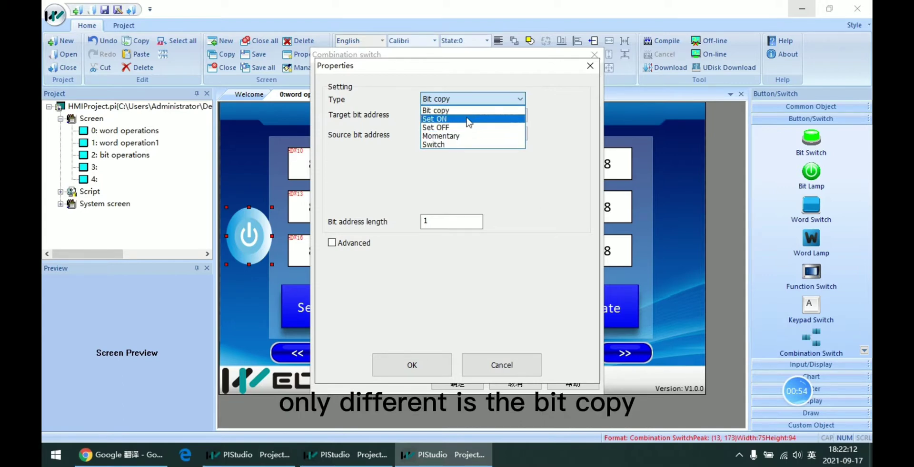
{"action": "left_click", "coordinate": [502, 99]}
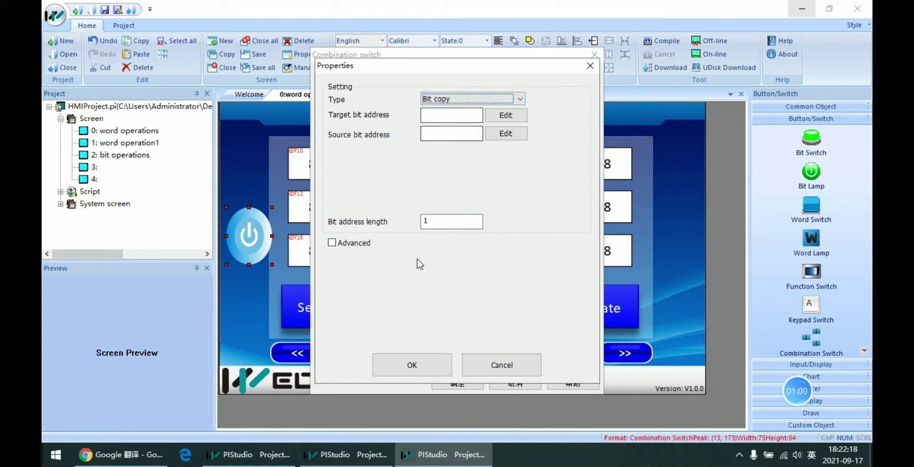
Cancel the bit operation and browse the word operation types, leaving Word copy selected.
{"action": "left_click", "coordinate": [590, 66]}
{"action": "left_click", "coordinate": [423, 94]}
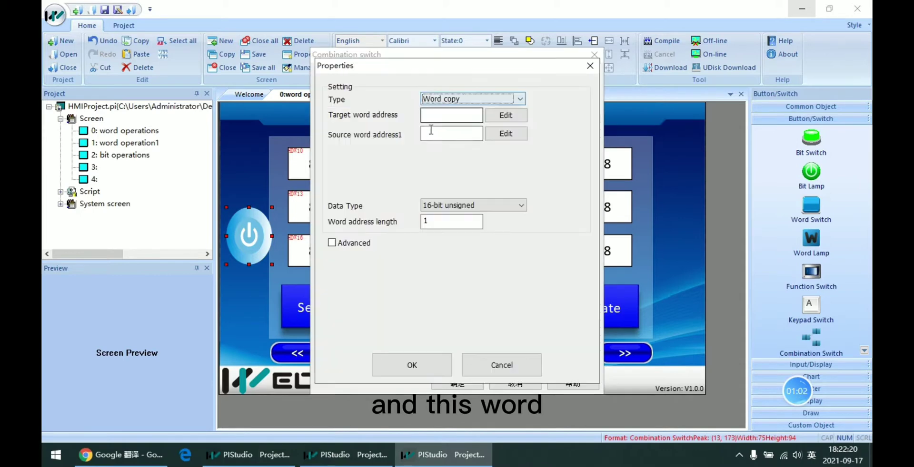
{"action": "left_click", "coordinate": [466, 98]}
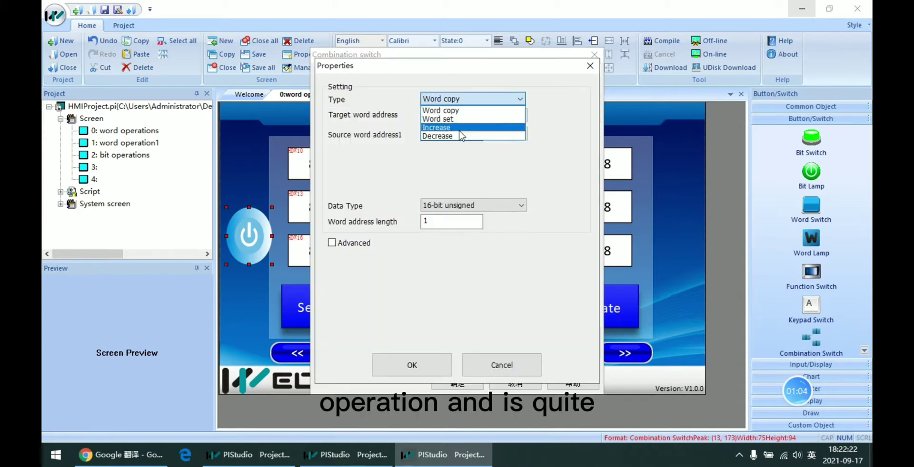
{"action": "left_click_drag", "start_coordinate": [404, 69], "coordinate": [412, 61]}
{"action": "left_click", "coordinate": [455, 91]}
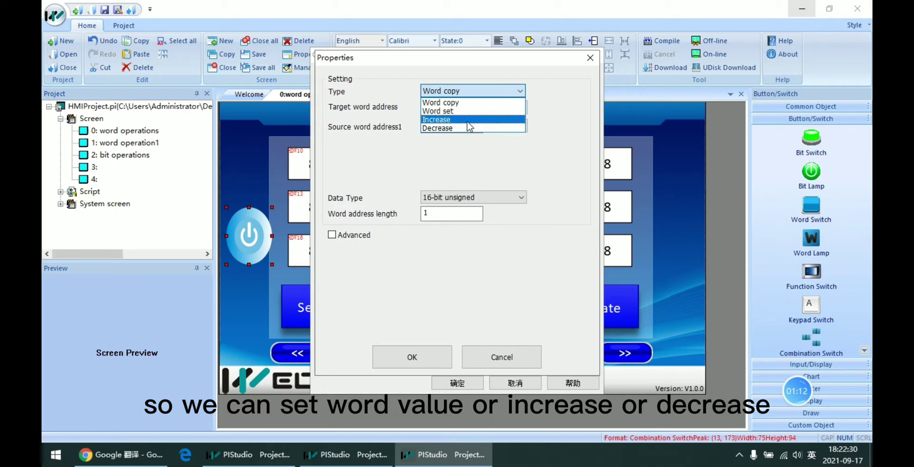
{"action": "left_click", "coordinate": [389, 126]}
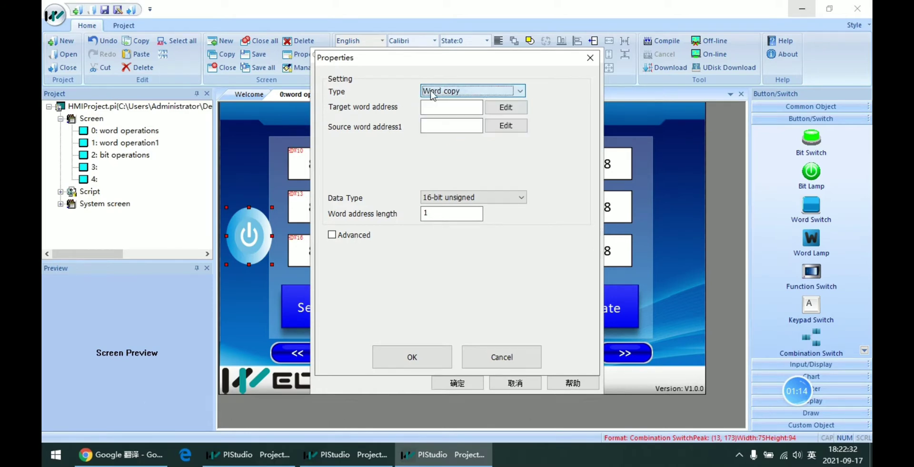
{"action": "left_click", "coordinate": [519, 91]}
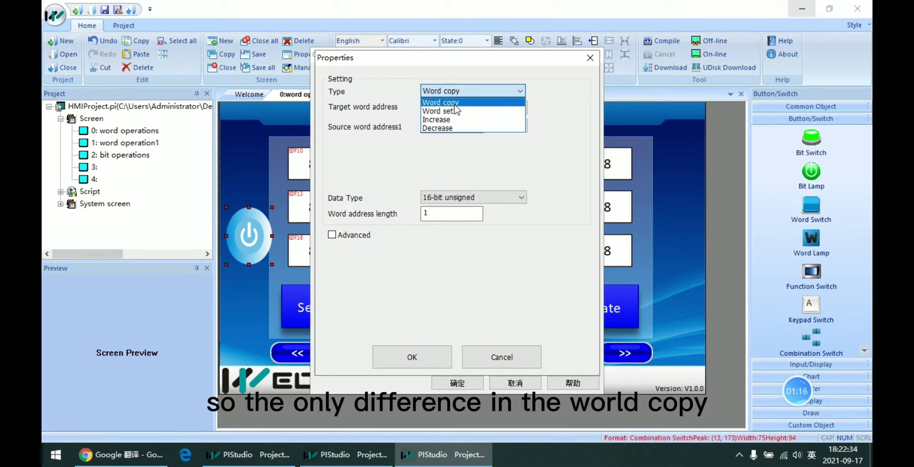
{"action": "left_click", "coordinate": [492, 103]}
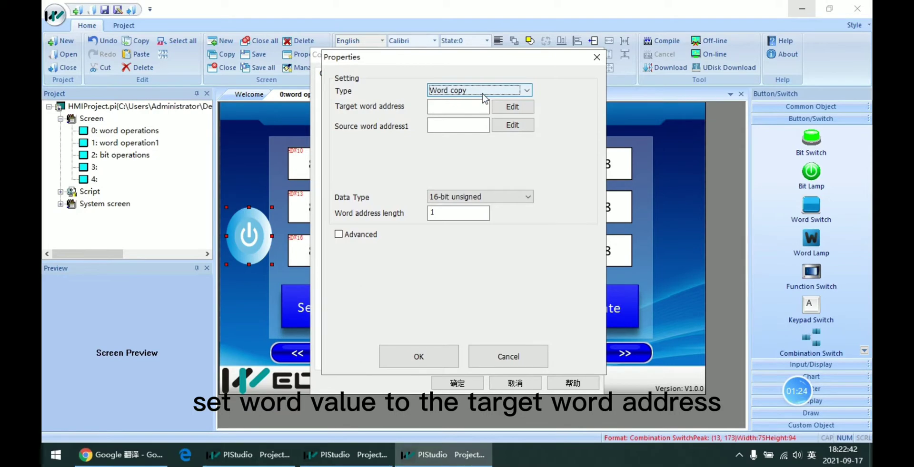
{"action": "left_click", "coordinate": [437, 107]}
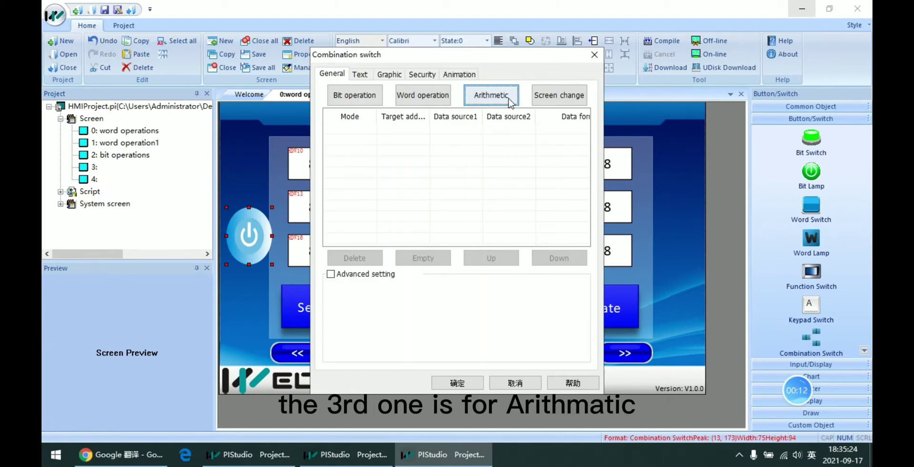
Review the arithmetic options (Add, constant operand, 16-bit unsigned data type), then cancel them.
{"action": "left_click", "coordinate": [510, 101]}
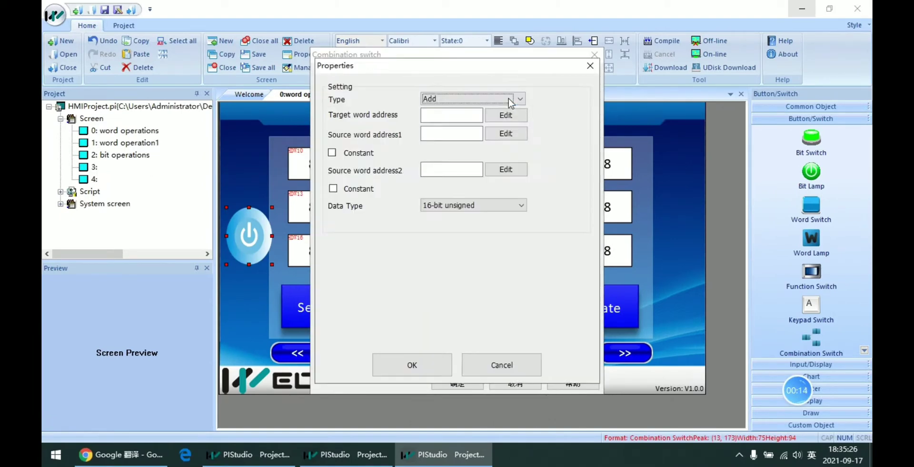
{"action": "left_click", "coordinate": [467, 99]}
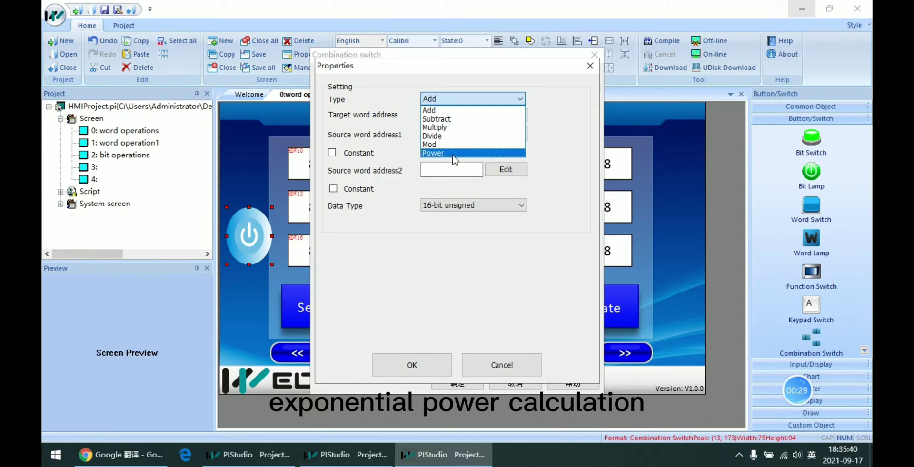
{"action": "left_click", "coordinate": [398, 103]}
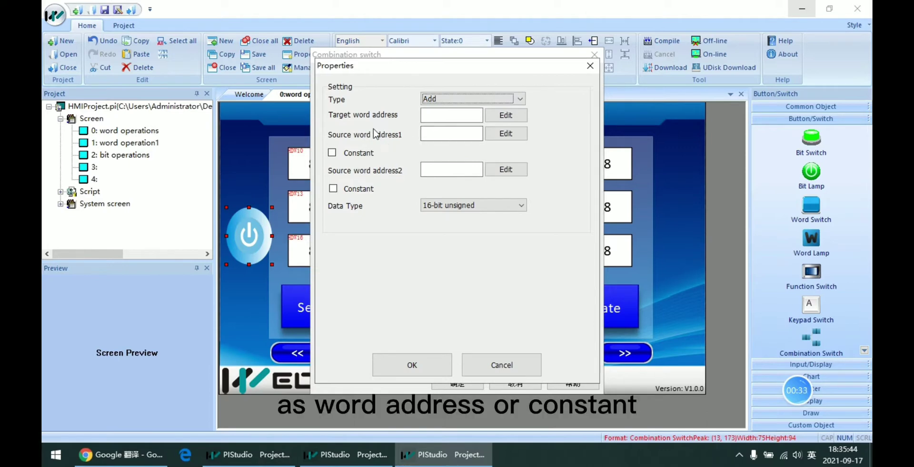
{"action": "left_click", "coordinate": [332, 152]}
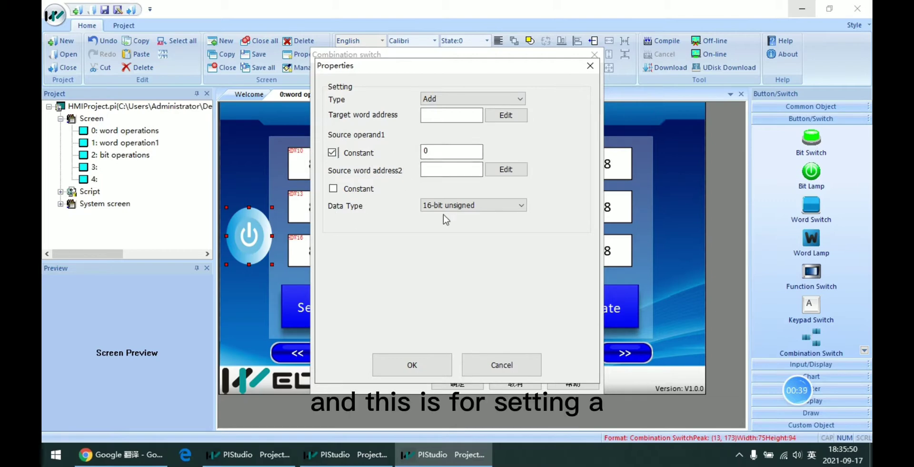
{"action": "left_click", "coordinate": [492, 208]}
{"action": "left_click", "coordinate": [504, 206]}
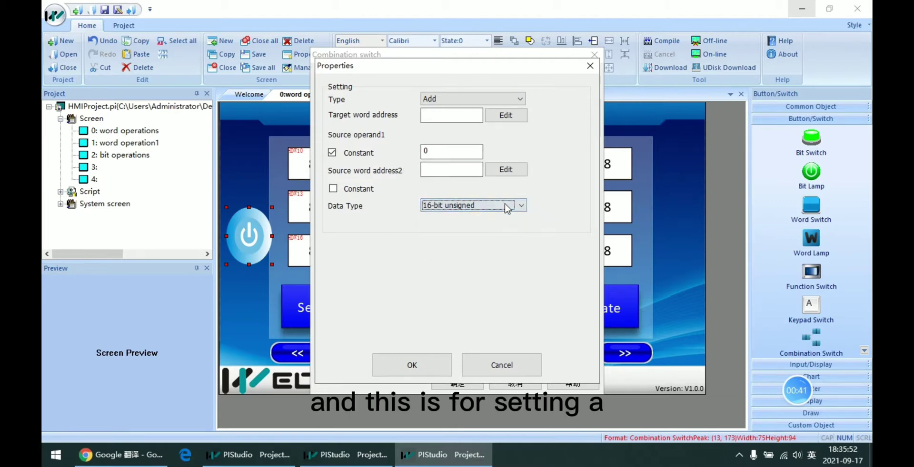
{"action": "left_click", "coordinate": [493, 207]}
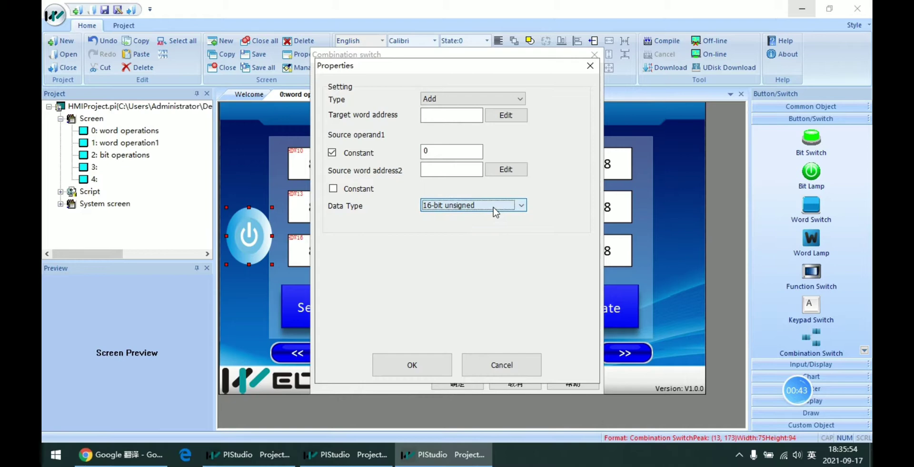
{"action": "left_click", "coordinate": [493, 208]}
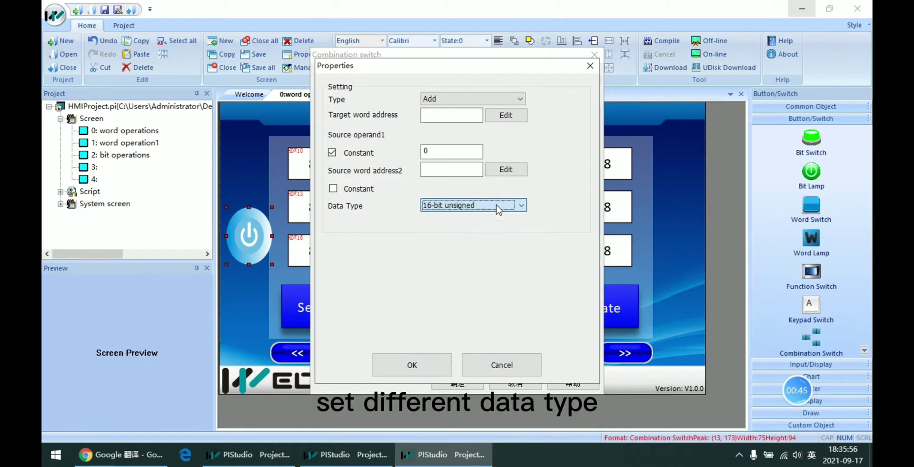
{"action": "left_click", "coordinate": [499, 206]}
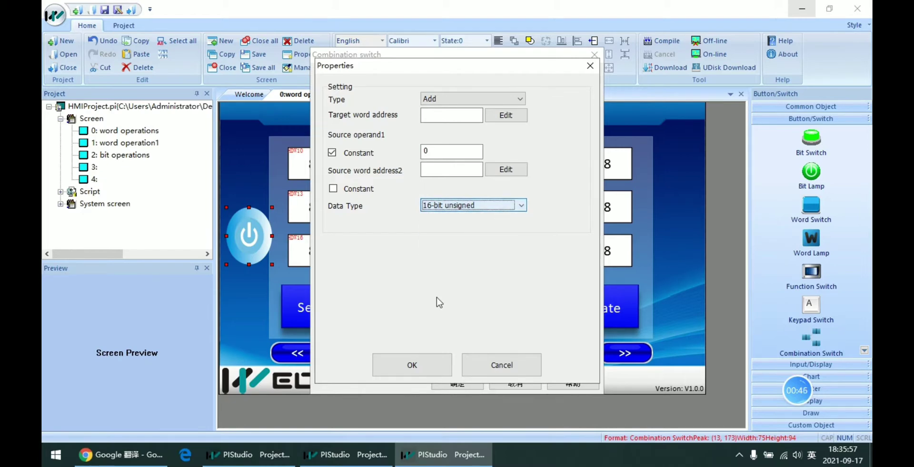
{"action": "left_click", "coordinate": [517, 366]}
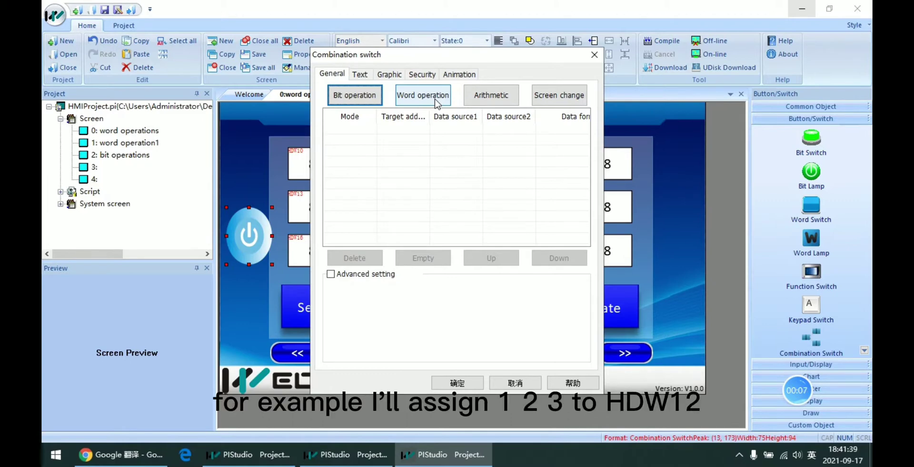
Add a Word set action that writes constant 1 to HMI local address HDW12.
{"action": "left_click", "coordinate": [436, 98]}
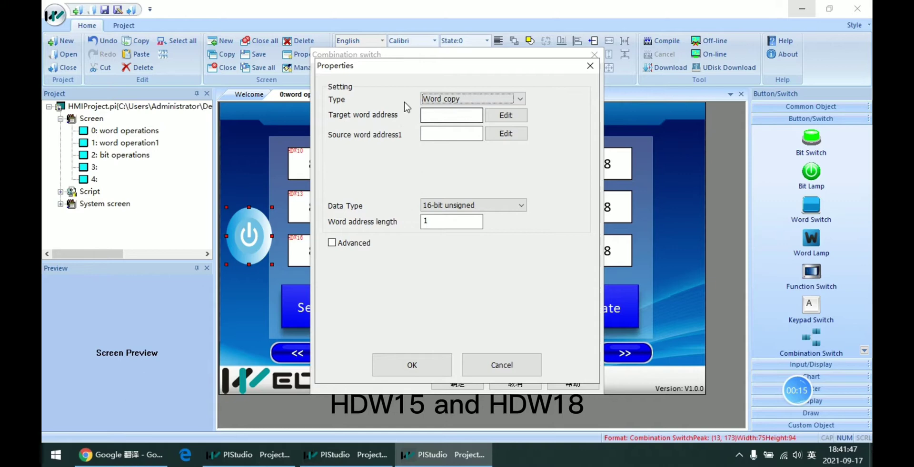
{"action": "left_click", "coordinate": [474, 100]}
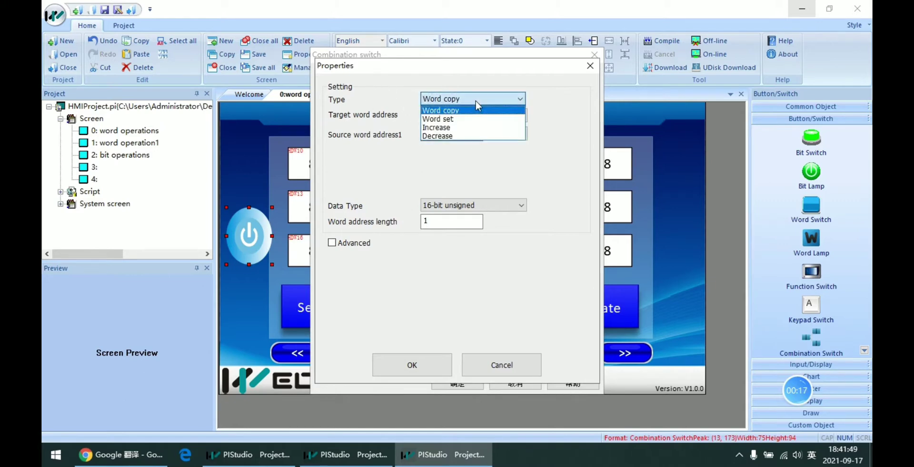
{"action": "left_click", "coordinate": [443, 120]}
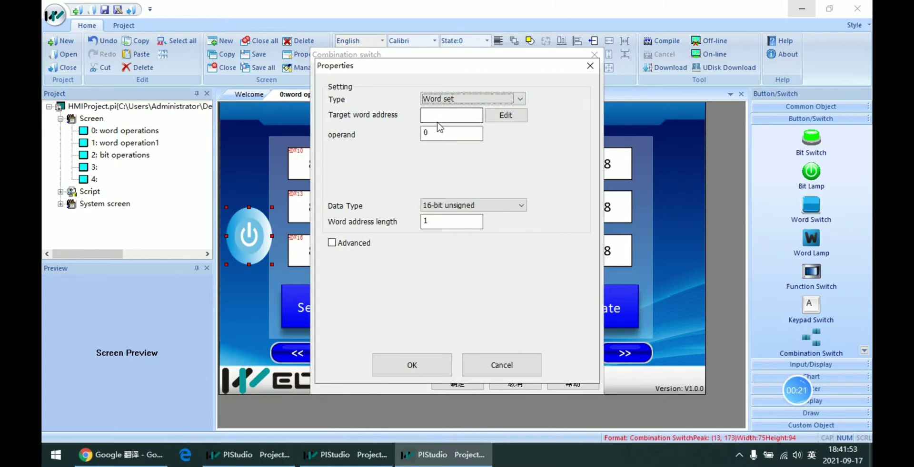
{"action": "left_click", "coordinate": [453, 115]}
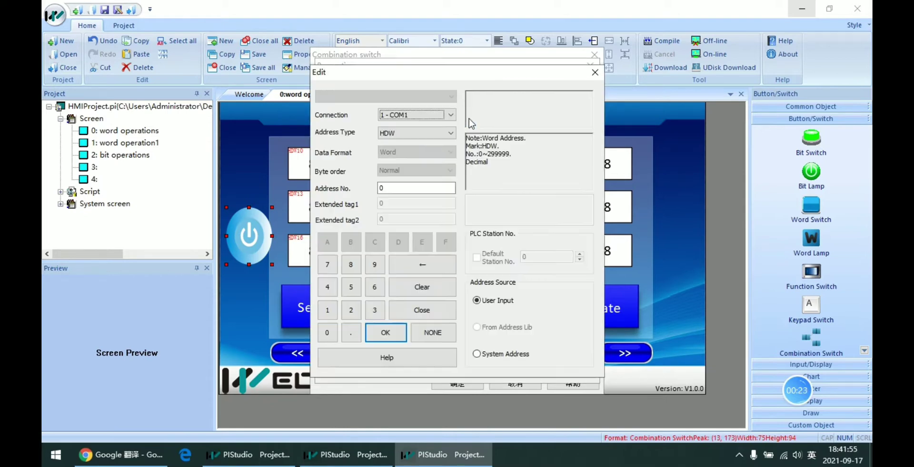
{"action": "left_click", "coordinate": [450, 115]}
{"action": "left_click", "coordinate": [409, 123]}
{"action": "double_click", "coordinate": [395, 188]}
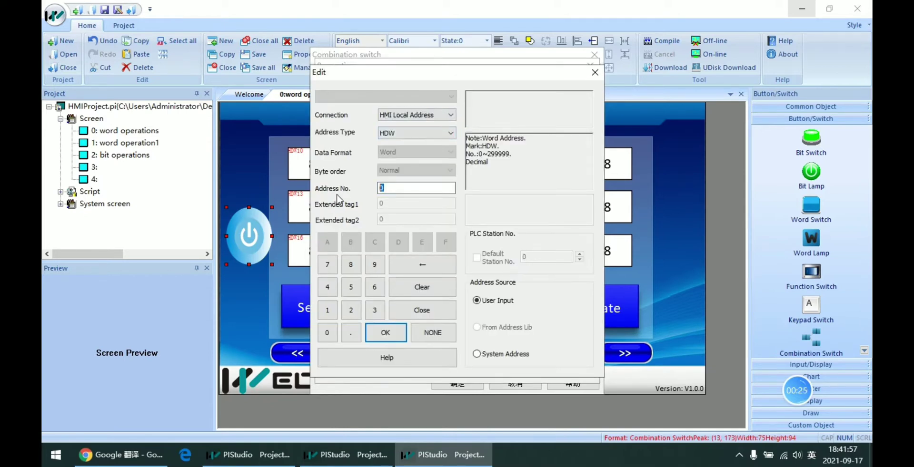
{"action": "type", "text": "12"}
{"action": "left_click", "coordinate": [386, 333]}
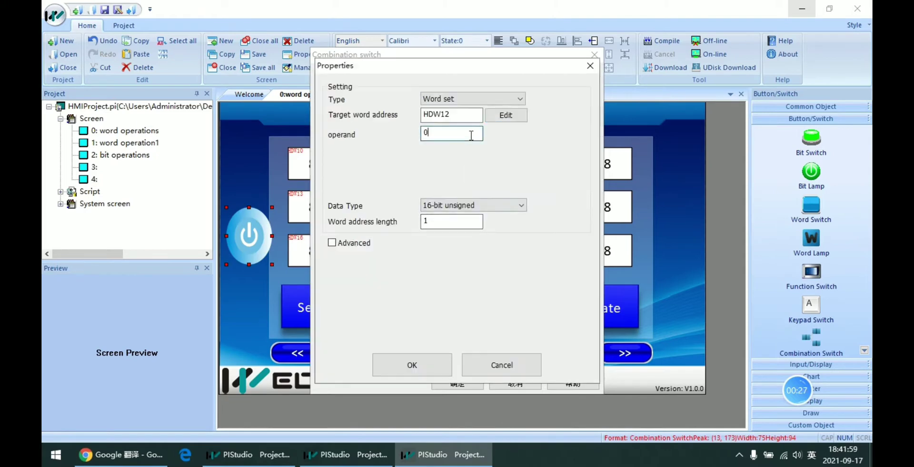
{"action": "type", "text": "1"}
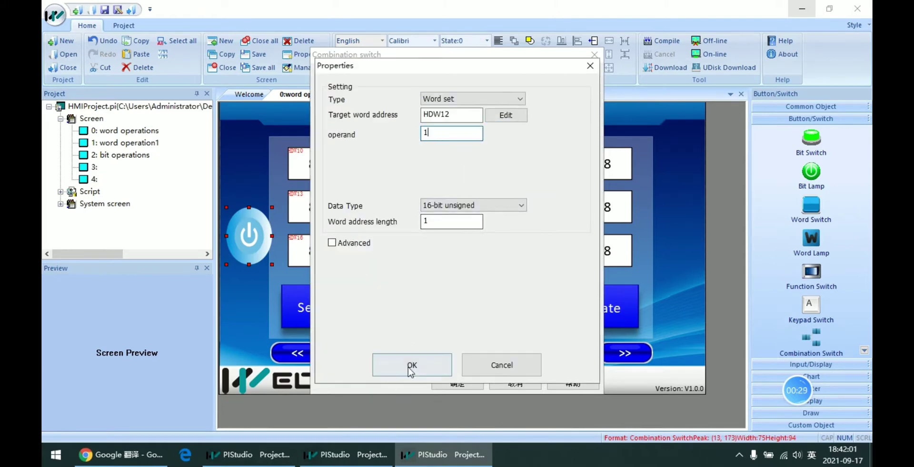
{"action": "left_click", "coordinate": [408, 364]}
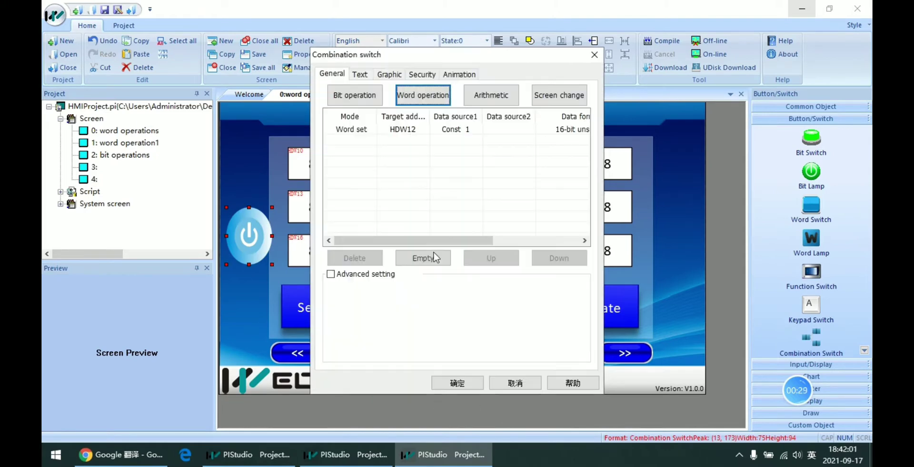
Add a second Word set action targeting HDW15 and start editing its operand.
{"action": "left_click", "coordinate": [440, 98]}
{"action": "left_click", "coordinate": [456, 99]}
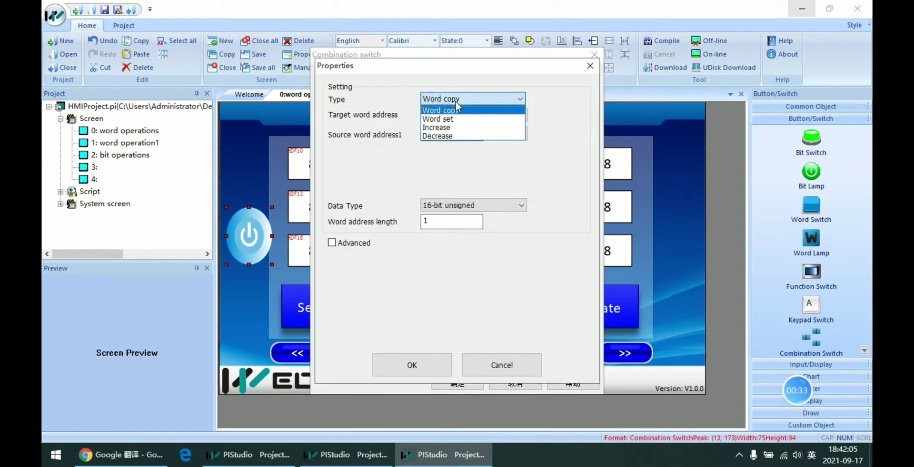
{"action": "left_click", "coordinate": [457, 117]}
{"action": "left_click", "coordinate": [505, 115]}
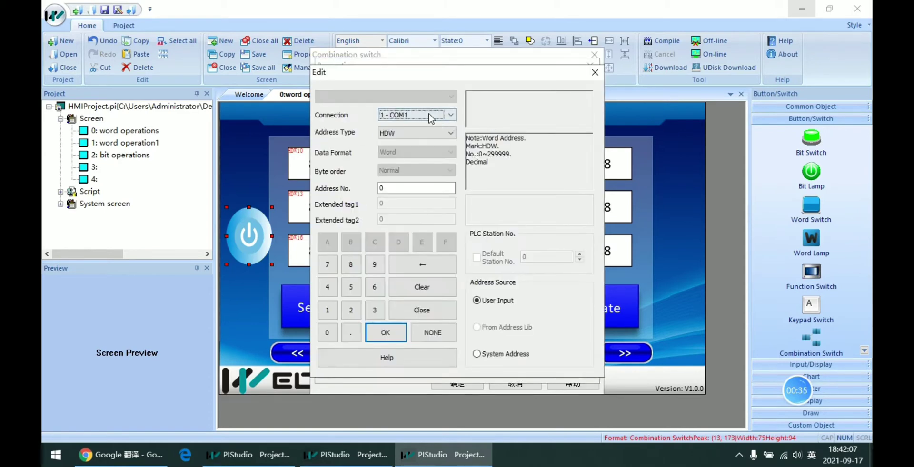
{"action": "left_click", "coordinate": [428, 115]}
{"action": "left_click", "coordinate": [419, 133]}
{"action": "left_click", "coordinate": [398, 188]}
{"action": "key", "text": "BackSpace"}
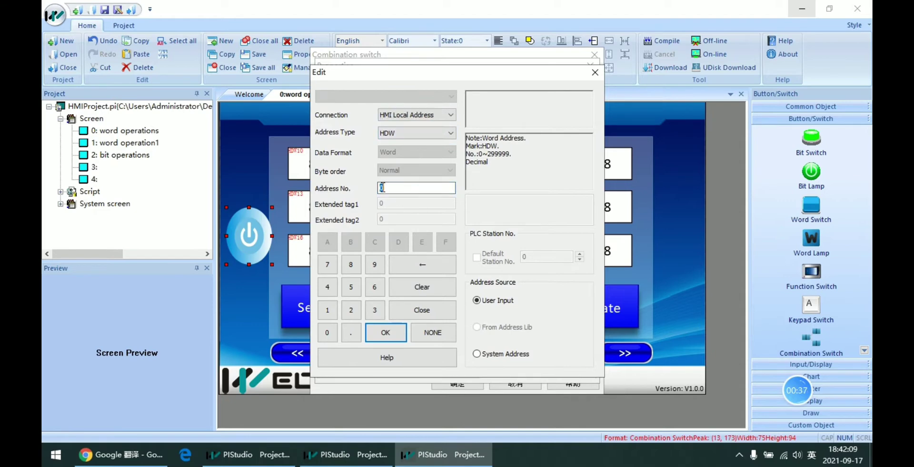
{"action": "type", "text": "15"}
{"action": "left_click", "coordinate": [385, 333]}
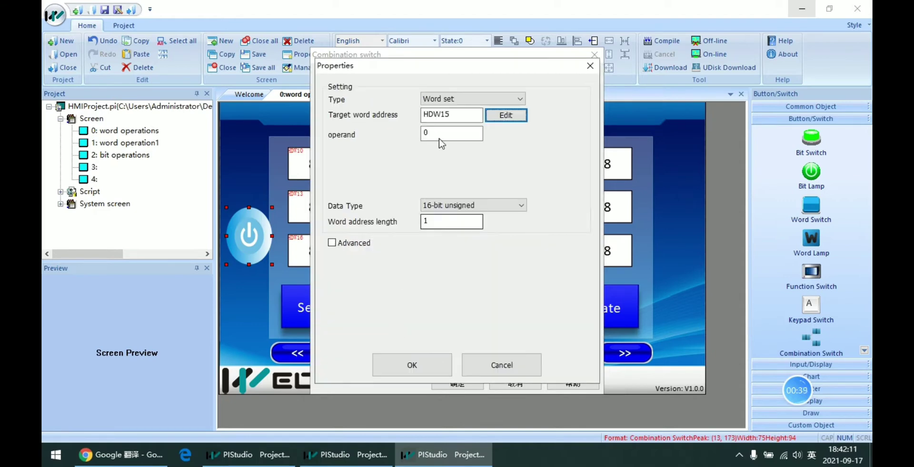
{"action": "type", "text": "5"}
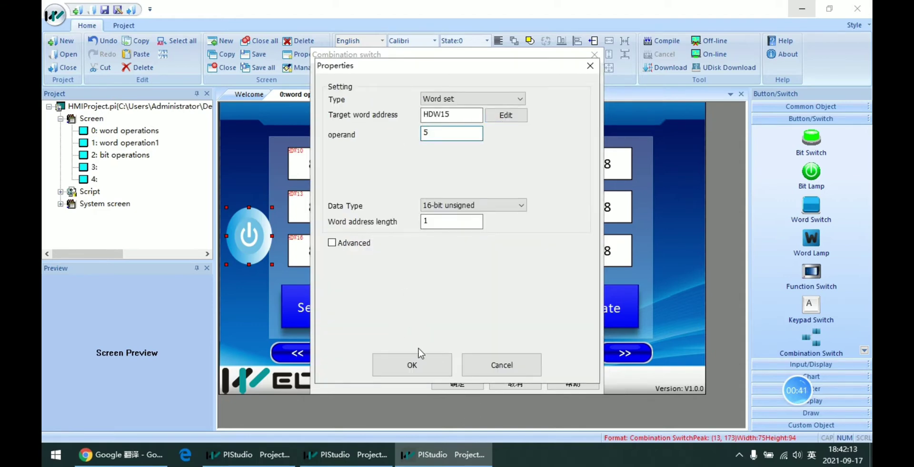
{"action": "double_click", "coordinate": [445, 134]}
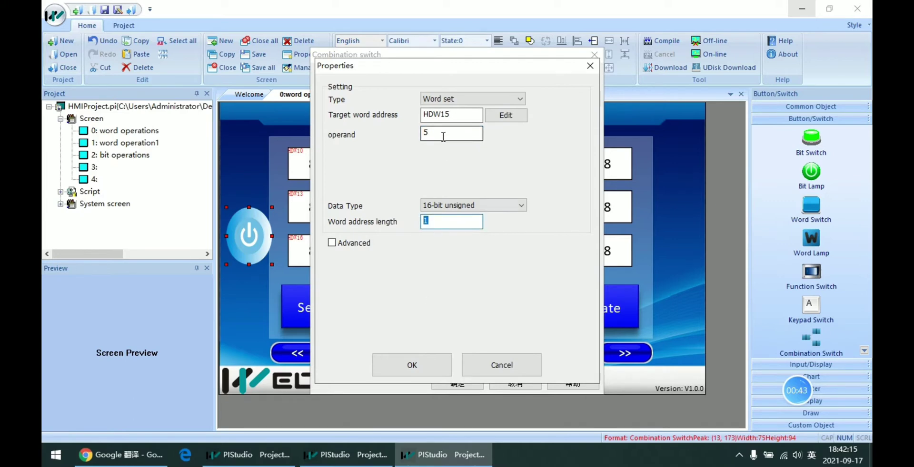
Confirm the HDW15 action with operand 2 and add a third Word set action.
{"action": "type", "text": "2"}
{"action": "left_click", "coordinate": [411, 366]}
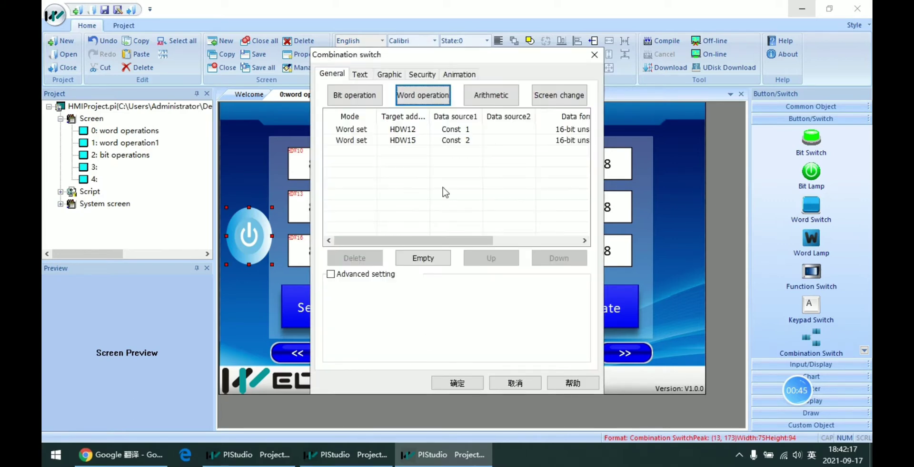
{"action": "left_click", "coordinate": [407, 95]}
{"action": "left_click", "coordinate": [461, 98]}
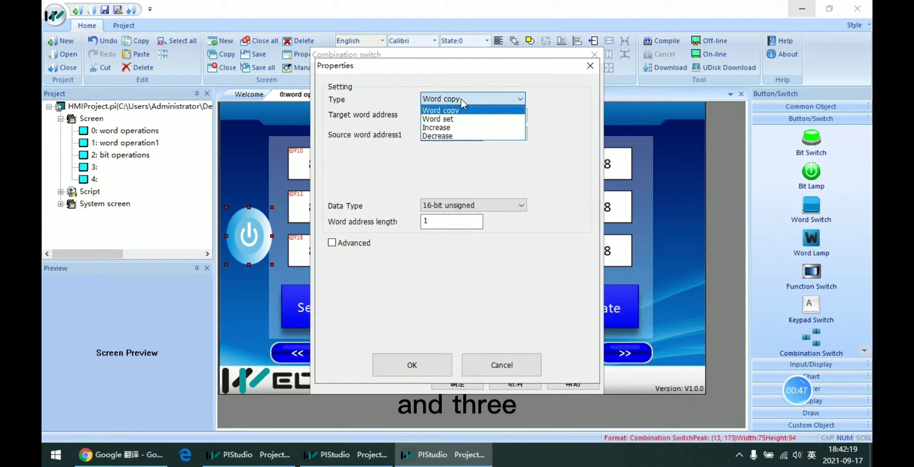
{"action": "left_click", "coordinate": [463, 119]}
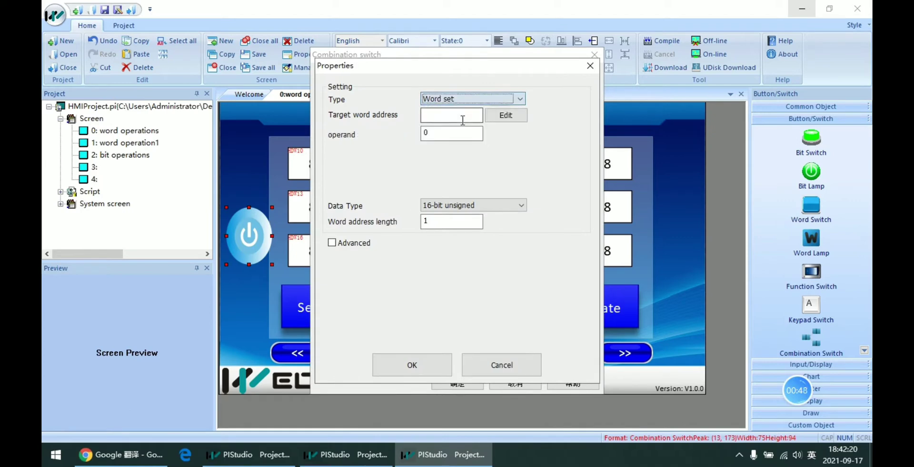
Make the third action write 3 into HDW18, close the switch settings, and compile.
{"action": "left_click", "coordinate": [500, 115]}
{"action": "left_click", "coordinate": [414, 114]}
{"action": "double_click", "coordinate": [399, 188]}
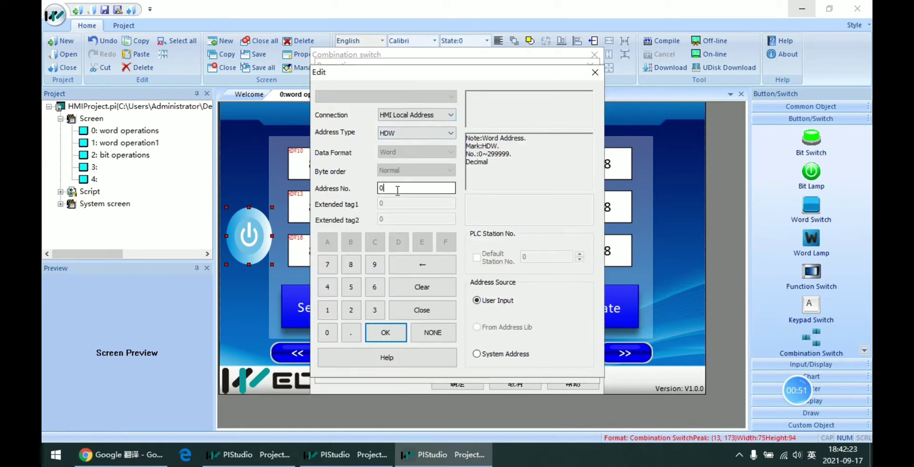
{"action": "type", "text": "18"}
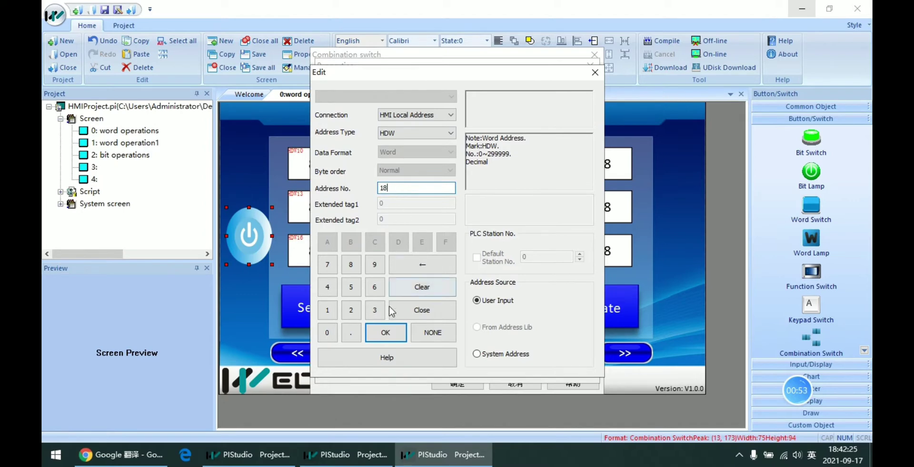
{"action": "left_click", "coordinate": [397, 311]}
{"action": "double_click", "coordinate": [426, 133]}
{"action": "type", "text": "3"}
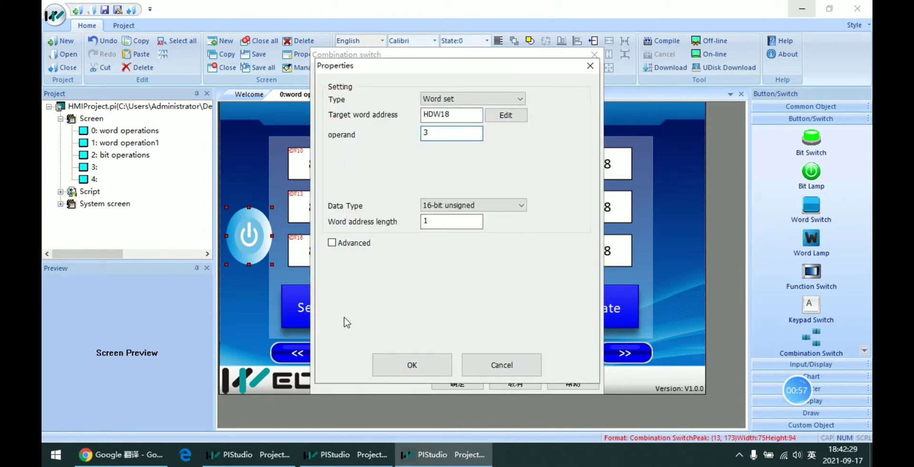
{"action": "left_click", "coordinate": [391, 363]}
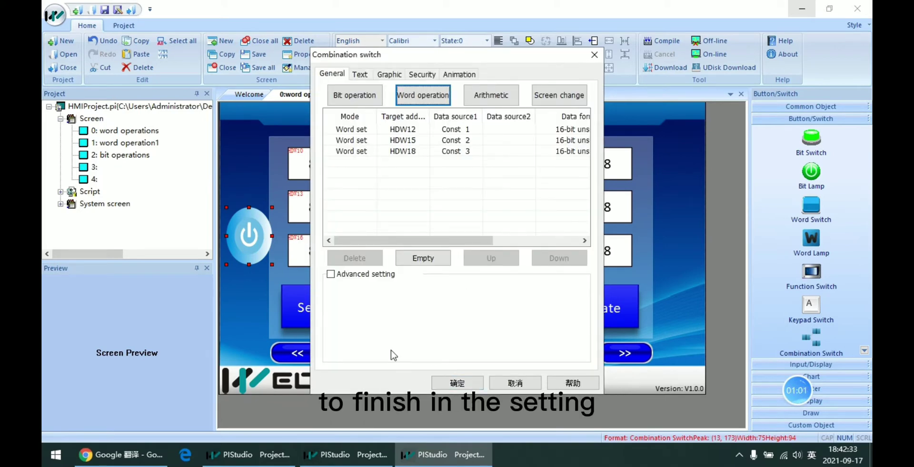
{"action": "left_click", "coordinate": [451, 383]}
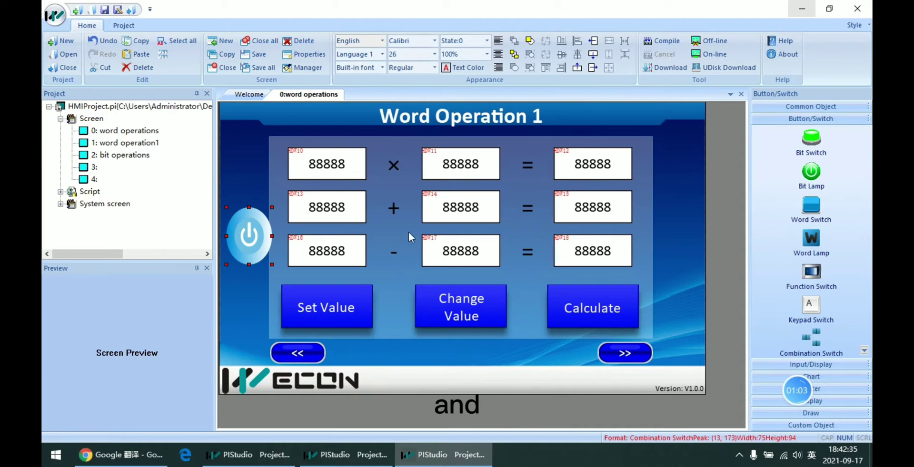
{"action": "left_click", "coordinate": [662, 41]}
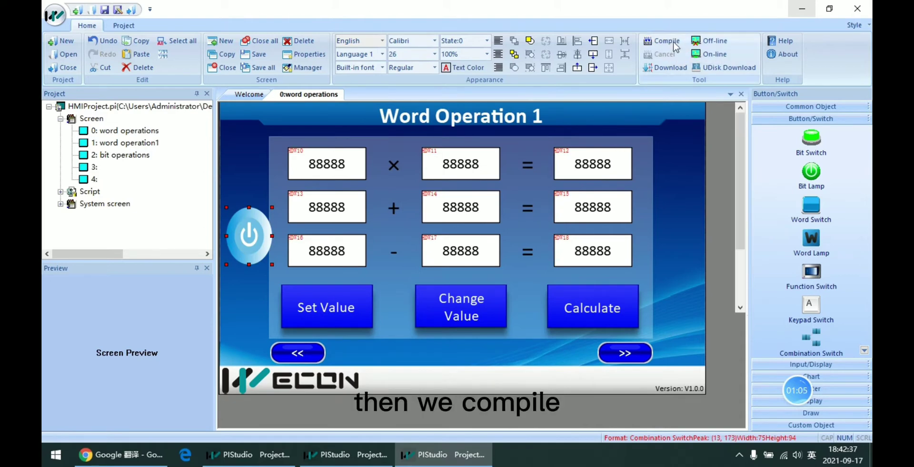
Test the power button in the offline simulator, filling the result boxes with 1, 2 and 3.
{"action": "left_click", "coordinate": [724, 43]}
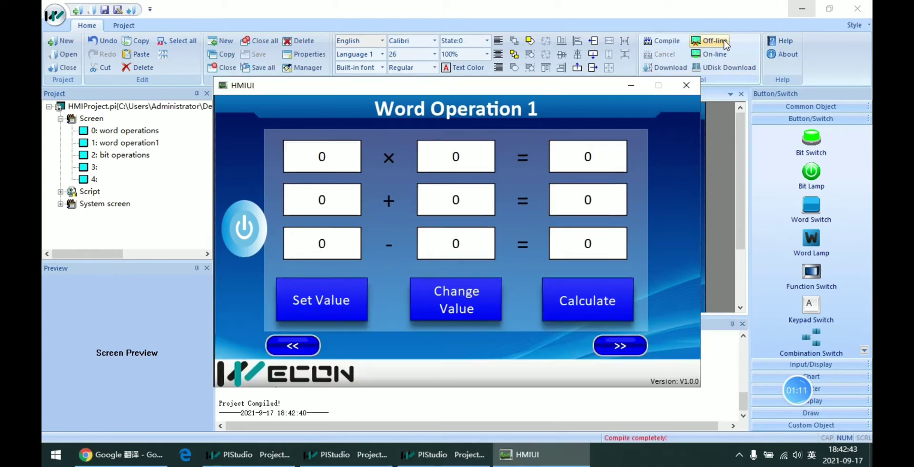
{"action": "left_click_drag", "start_coordinate": [473, 96], "coordinate": [529, 76]}
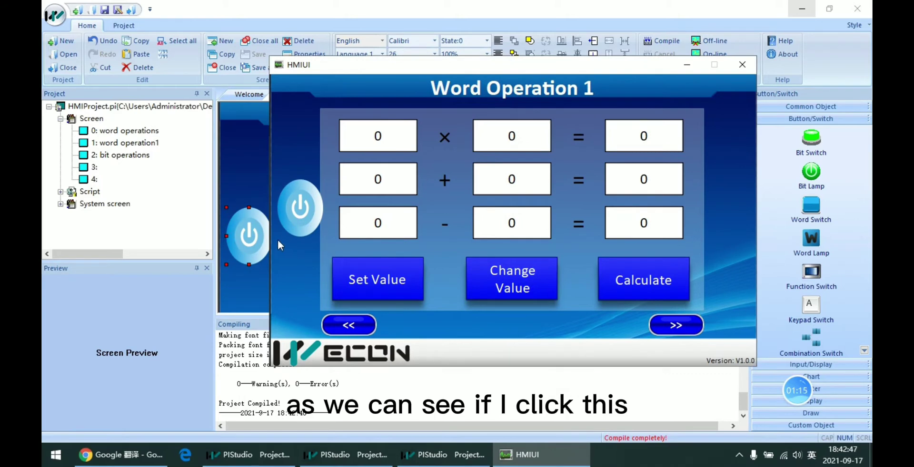
{"action": "left_click_drag", "start_coordinate": [358, 70], "coordinate": [327, 72]}
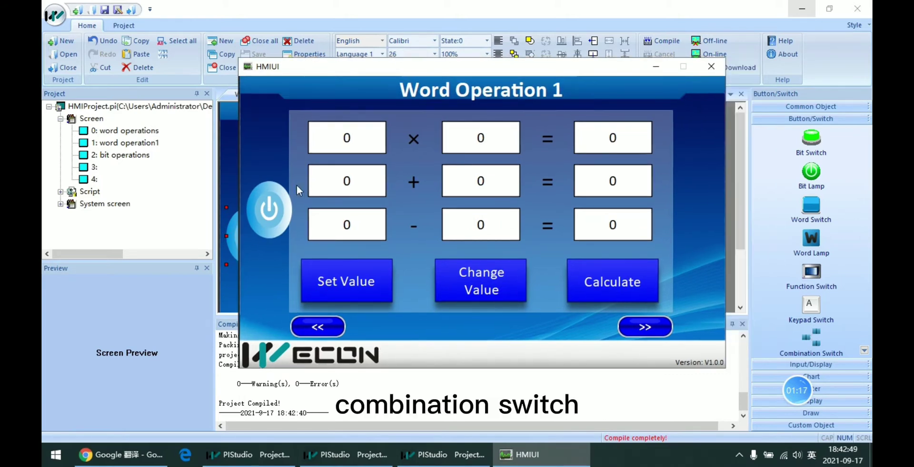
{"action": "left_click", "coordinate": [284, 229]}
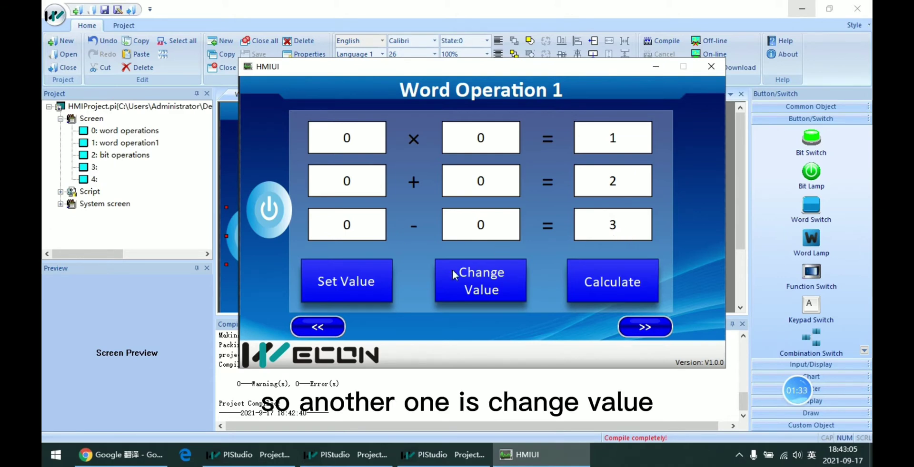
{"action": "left_click", "coordinate": [711, 66]}
{"action": "double_click", "coordinate": [249, 236]}
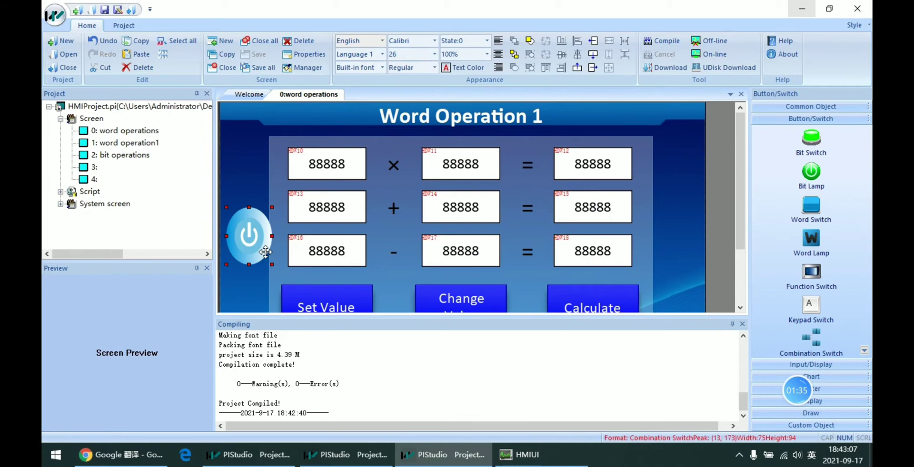
{"action": "left_click", "coordinate": [422, 96]}
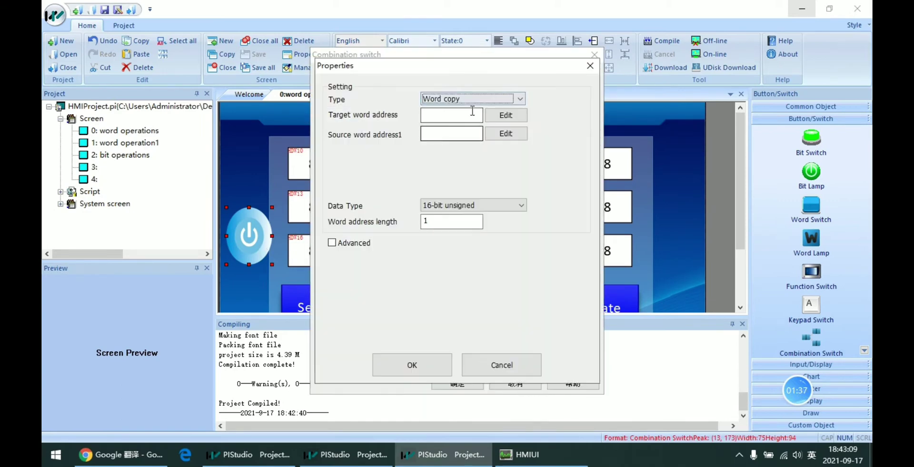
{"action": "left_click", "coordinate": [487, 102]}
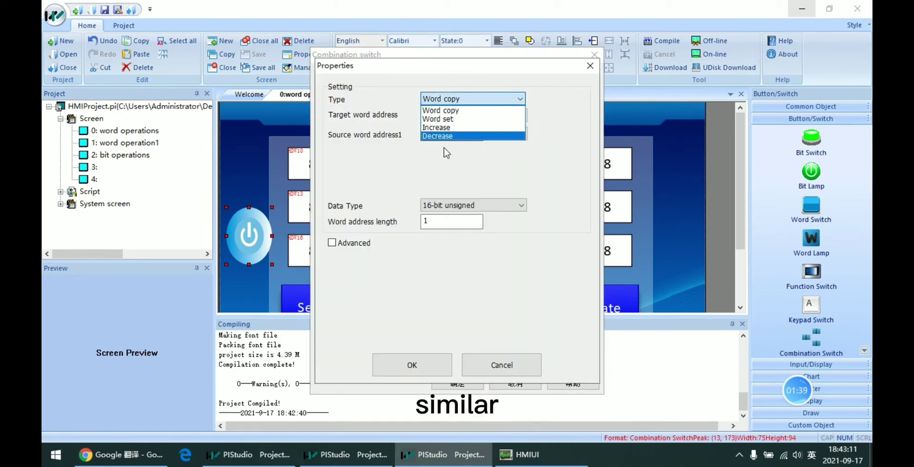
{"action": "left_click", "coordinate": [590, 66]}
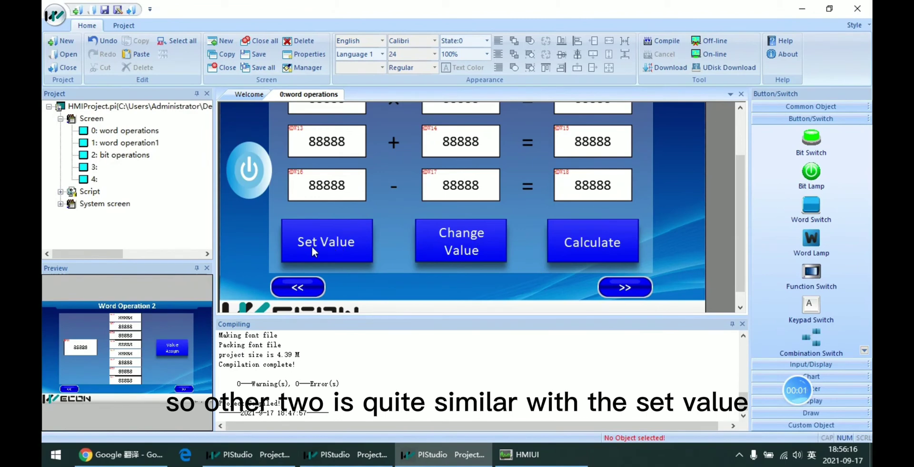
Inspect the Change Value switch's Increase/Decrease actions and HDW10 properties without changing anything.
{"action": "scroll", "coordinate": [342, 238], "scroll_direction": "up", "scroll_amount": 1}
{"action": "scroll", "coordinate": [380, 247], "scroll_direction": "down", "scroll_amount": 2}
{"action": "scroll", "coordinate": [494, 231], "scroll_direction": "up", "scroll_amount": 1}
{"action": "double_click", "coordinate": [499, 244]}
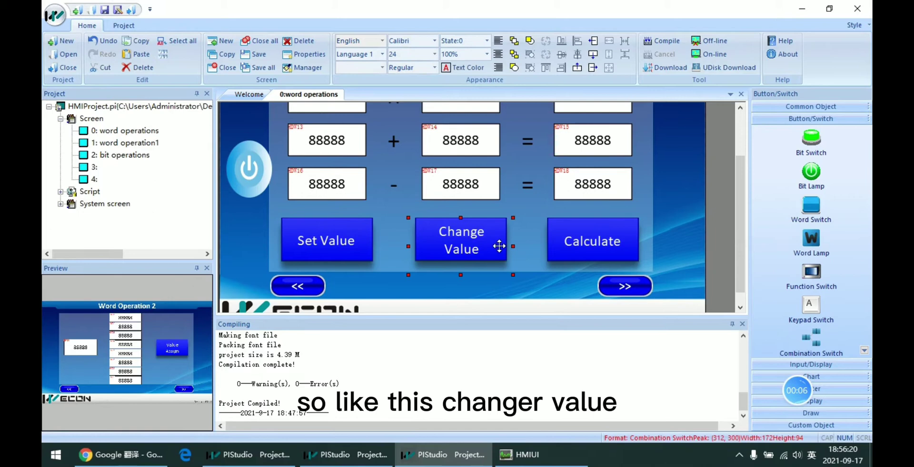
{"action": "double_click", "coordinate": [453, 132]}
{"action": "left_click", "coordinate": [454, 133]}
{"action": "left_click", "coordinate": [379, 140]}
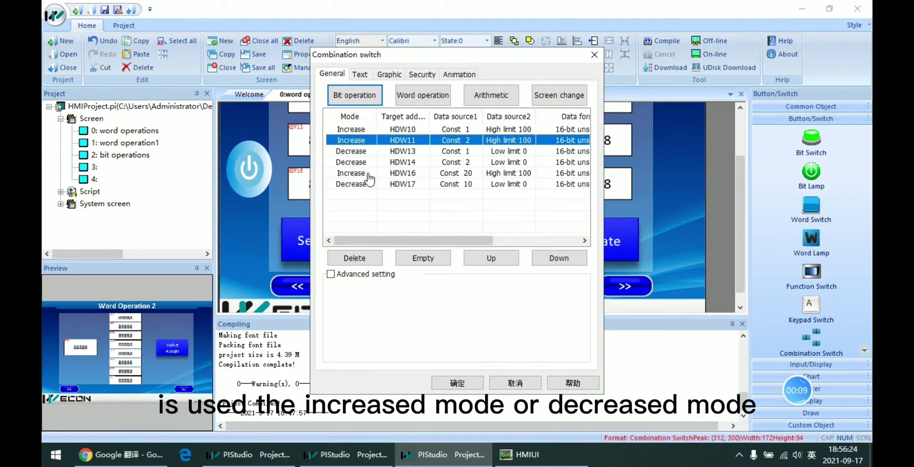
{"action": "mouse_move", "coordinate": [411, 239]}
{"action": "left_mouse_down"}
{"action": "mouse_move", "coordinate": [499, 238]}
{"action": "mouse_move", "coordinate": [410, 239]}
{"action": "left_mouse_up"}
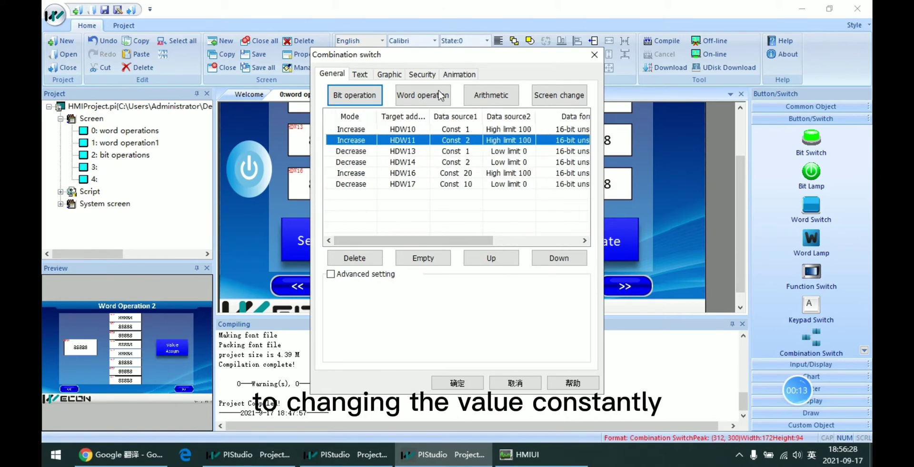
{"action": "left_click", "coordinate": [440, 129]}
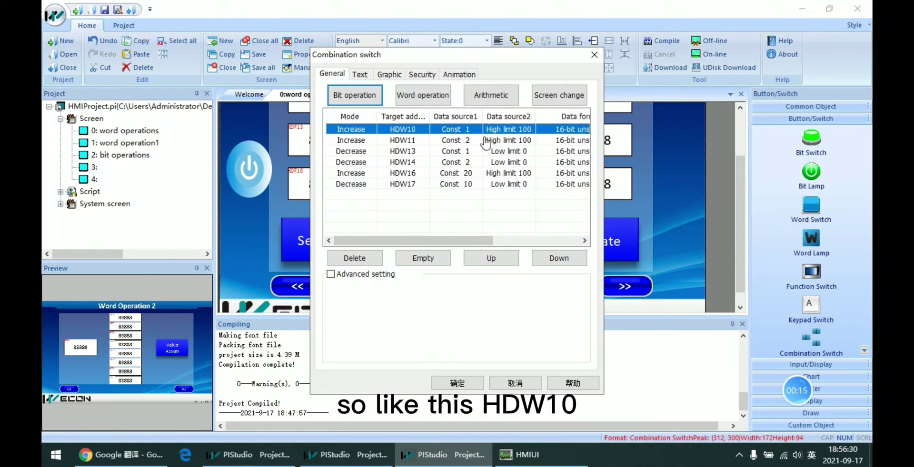
{"action": "double_click", "coordinate": [427, 133]}
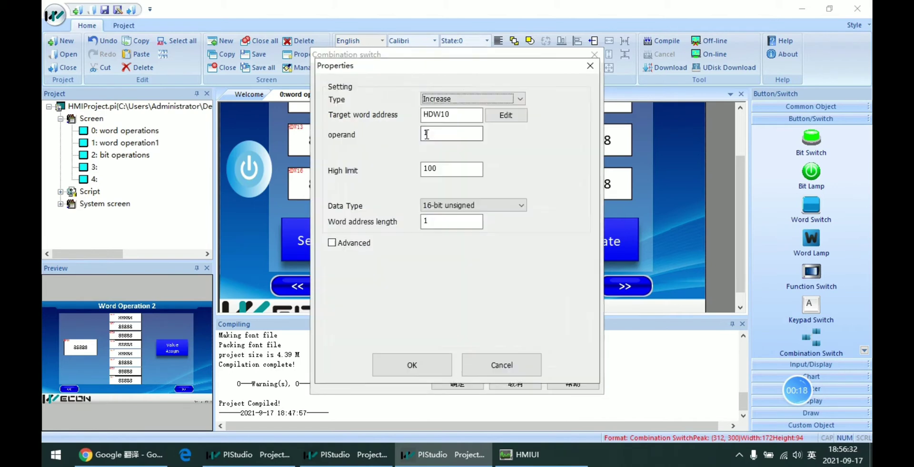
{"action": "left_click", "coordinate": [495, 365]}
{"action": "left_click", "coordinate": [456, 383]}
Recompile the project and relaunch the offline simulator.
{"action": "scroll", "coordinate": [510, 267], "scroll_direction": "up", "scroll_amount": 1}
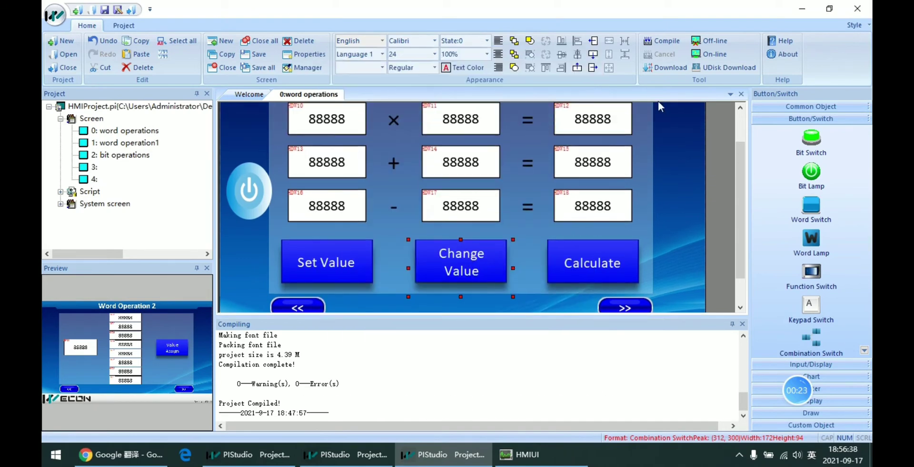
{"action": "left_click", "coordinate": [709, 41]}
{"action": "left_click", "coordinate": [469, 253]}
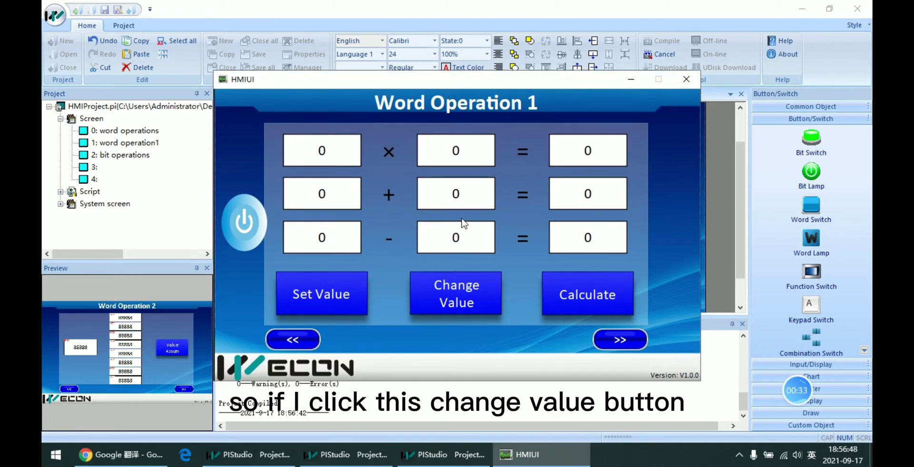
Press Change Value twice in the simulator, stepping values to 2, 4 and 40, then minimize it.
{"action": "left_click_drag", "start_coordinate": [489, 84], "coordinate": [502, 42]}
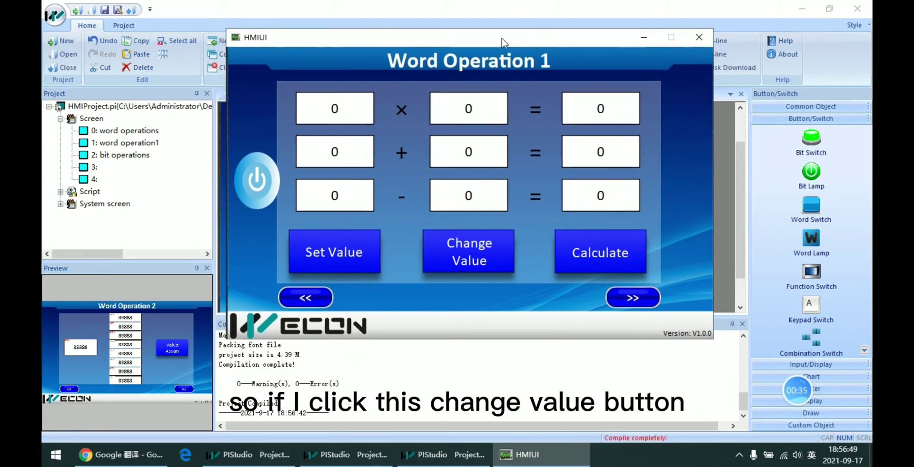
{"action": "left_click", "coordinate": [478, 264]}
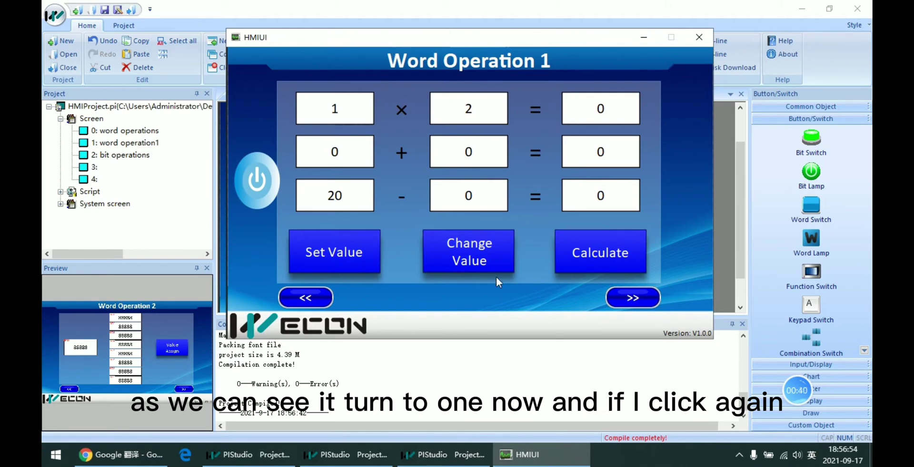
{"action": "left_click", "coordinate": [513, 257]}
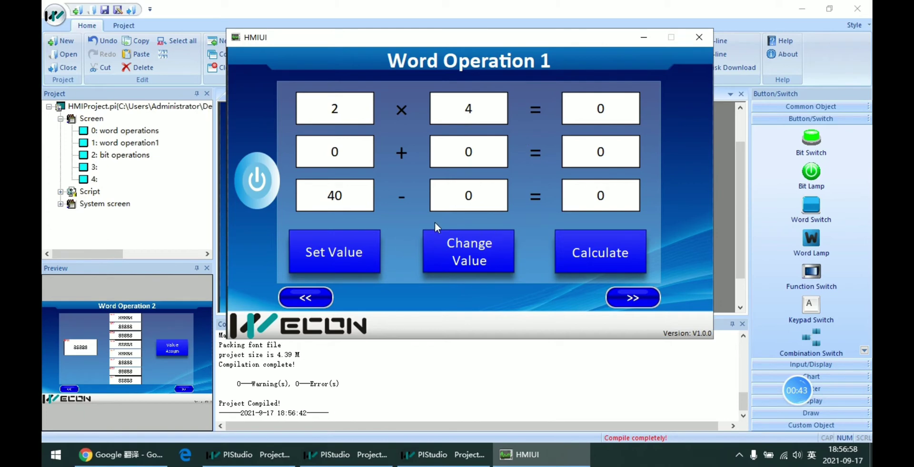
{"action": "left_click", "coordinate": [643, 38]}
{"action": "scroll", "coordinate": [538, 242], "scroll_direction": "down", "scroll_amount": 1}
Review the Calculate switch's Multiply action and HDW10 source unchanged, then bring the simulator back.
{"action": "left_click", "coordinate": [565, 242]}
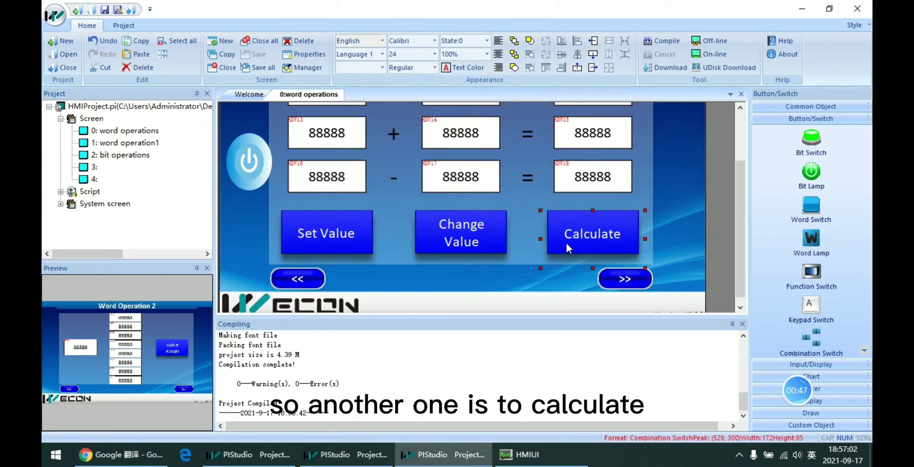
{"action": "double_click", "coordinate": [566, 241]}
{"action": "double_click", "coordinate": [469, 135]}
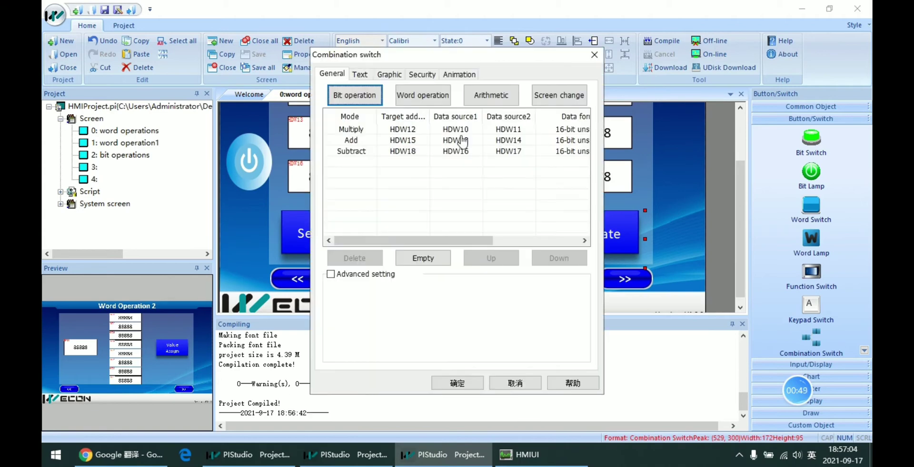
{"action": "double_click", "coordinate": [434, 143]}
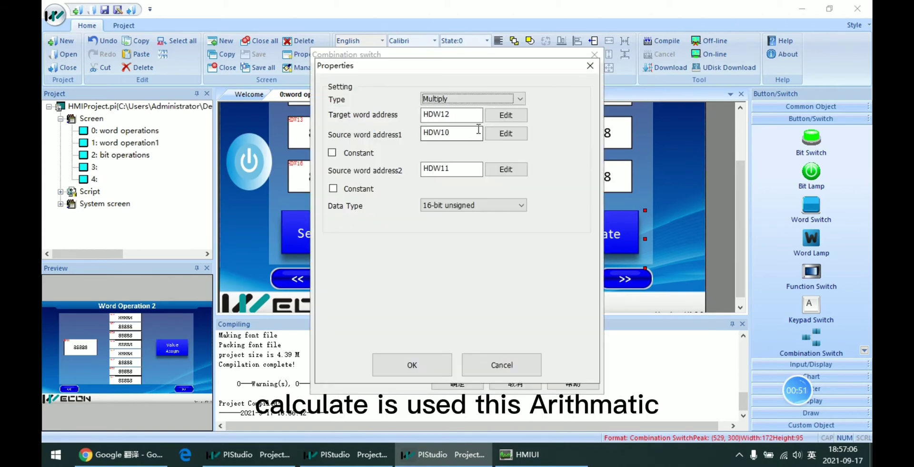
{"action": "left_click", "coordinate": [462, 100]}
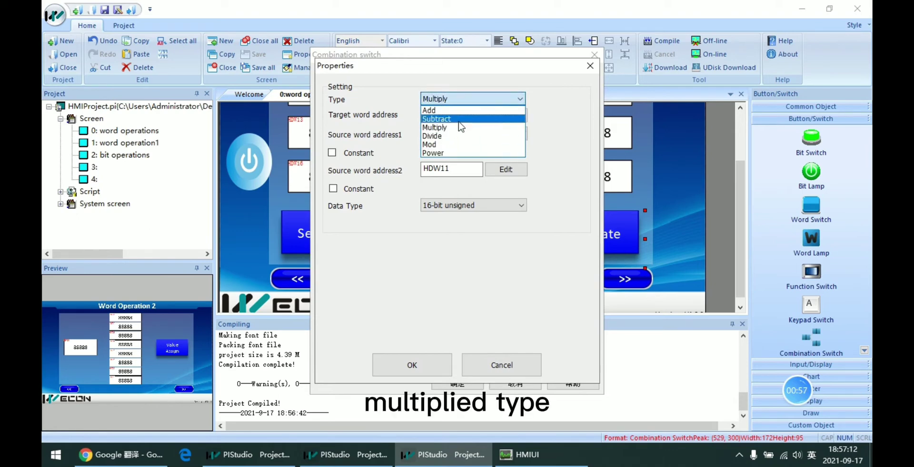
{"action": "left_click", "coordinate": [587, 66]}
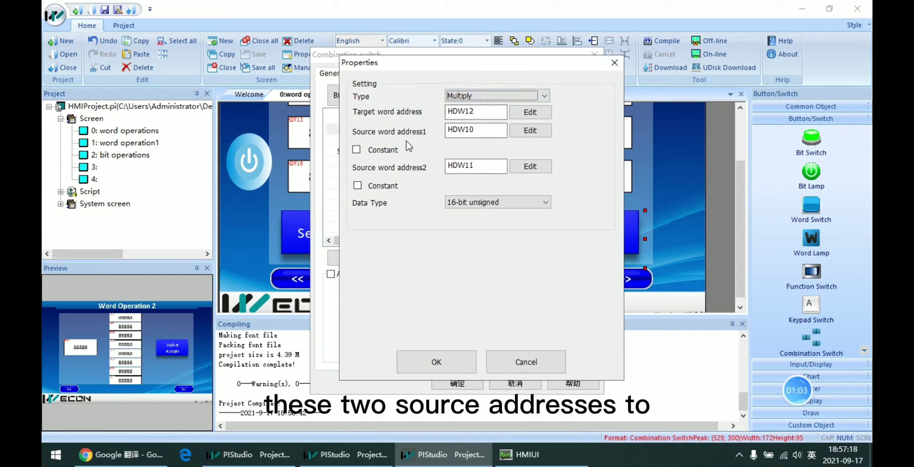
{"action": "double_click", "coordinate": [485, 133]}
{"action": "left_click", "coordinate": [484, 132]}
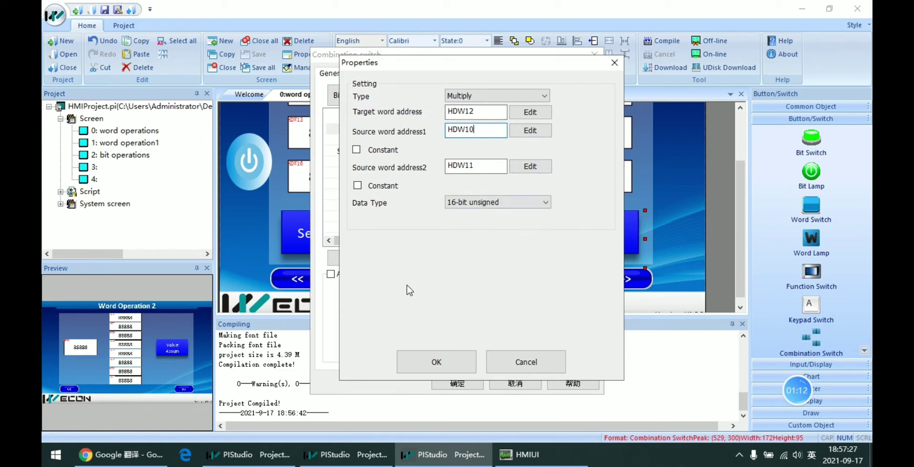
{"action": "left_click", "coordinate": [433, 363]}
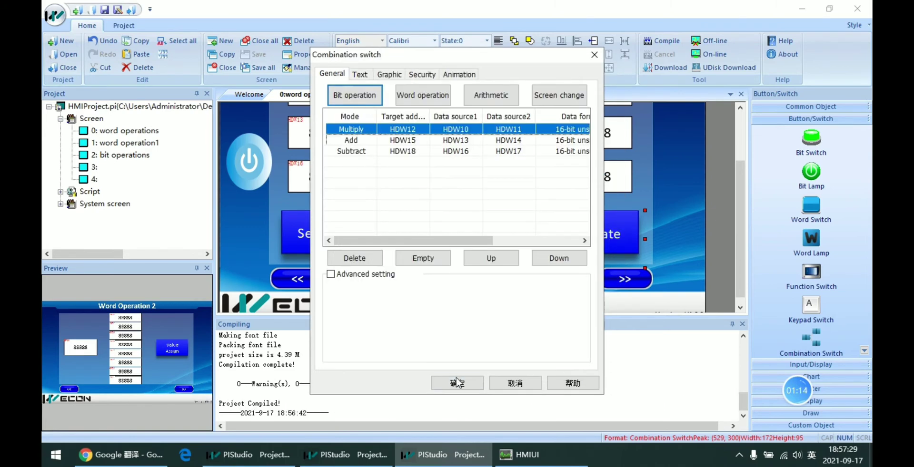
{"action": "left_click", "coordinate": [455, 384]}
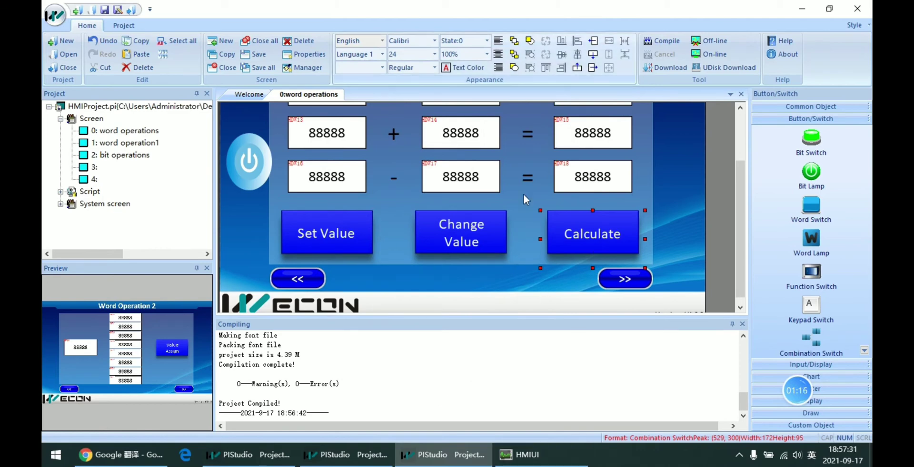
{"action": "left_click", "coordinate": [519, 455]}
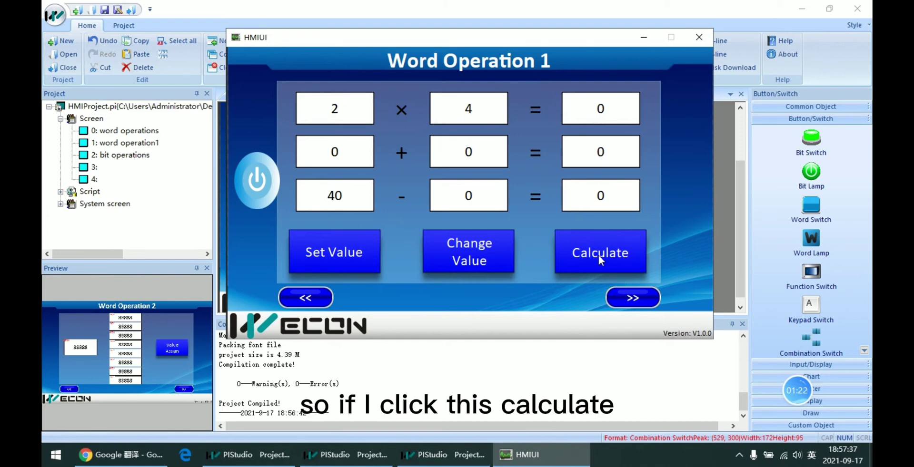
Run the simulator's Calculate switch to get 8, 0 and 40, then advance to the next screen.
{"action": "left_click", "coordinate": [634, 264]}
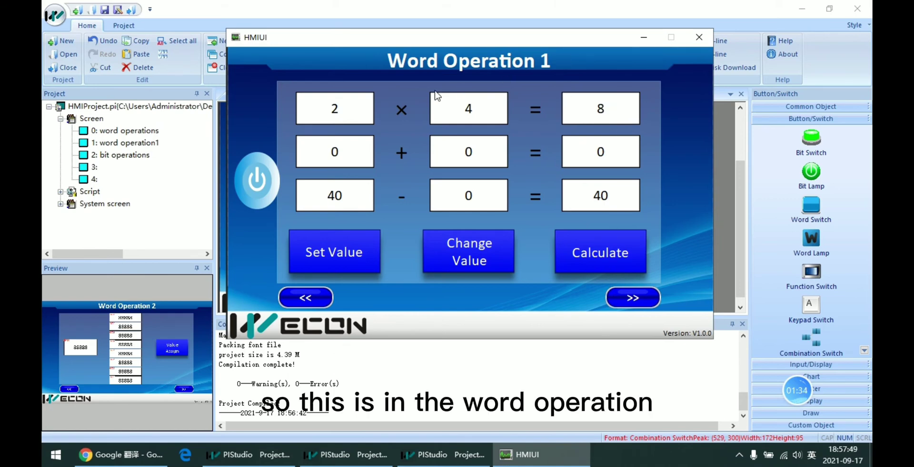
{"action": "left_click", "coordinate": [641, 299]}
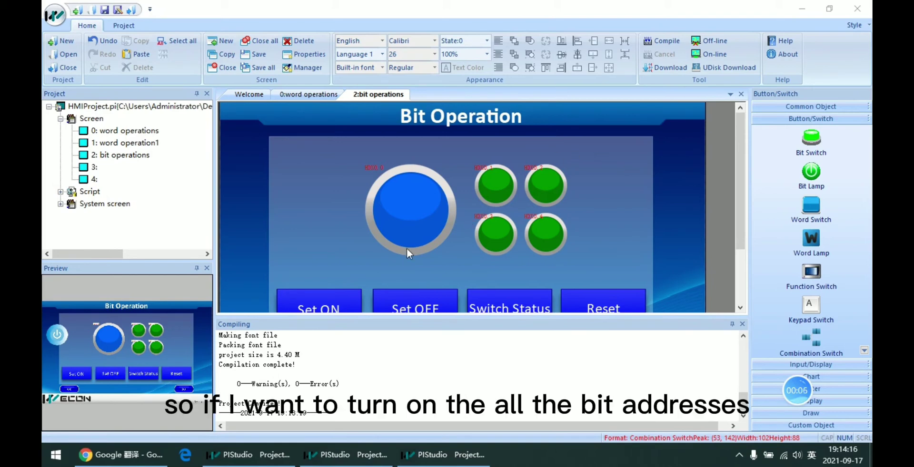
Draw a new combination switch to the left of the big lamp.
{"action": "left_click", "coordinate": [811, 338]}
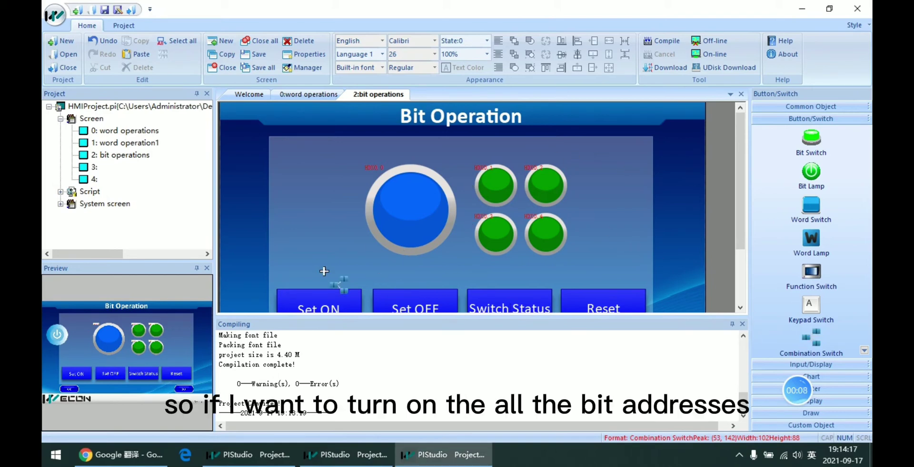
{"action": "left_click_drag", "start_coordinate": [279, 219], "coordinate": [284, 242]}
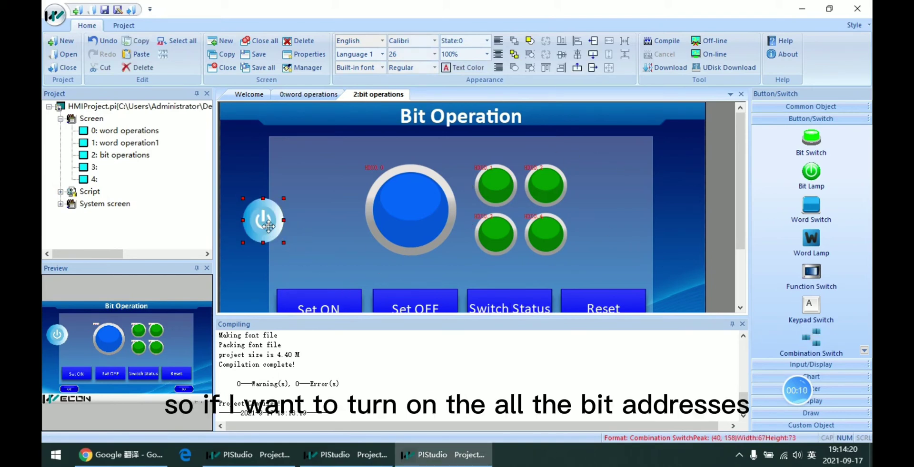
{"action": "double_click", "coordinate": [269, 226]}
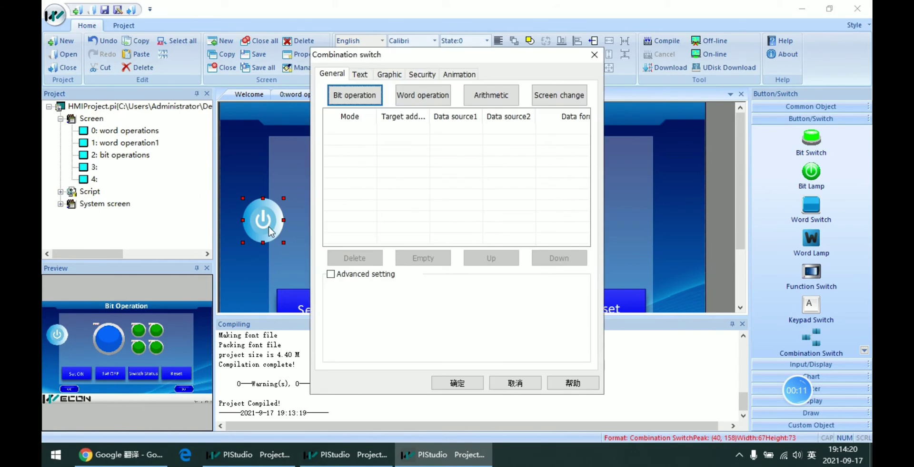
Give the switch a Set ON bit operation on HMI local HDX0.0, bit length 5, and save.
{"action": "left_click", "coordinate": [362, 102]}
{"action": "left_click", "coordinate": [493, 99]}
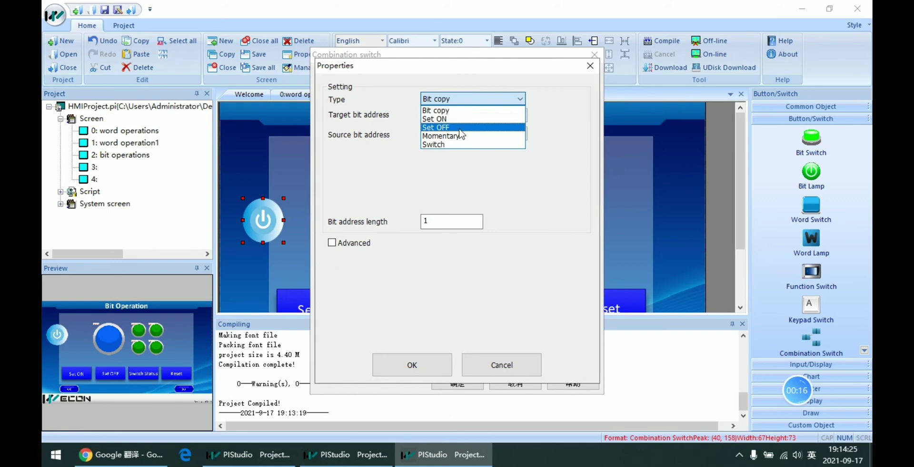
{"action": "left_click", "coordinate": [459, 129]}
{"action": "left_click", "coordinate": [500, 119]}
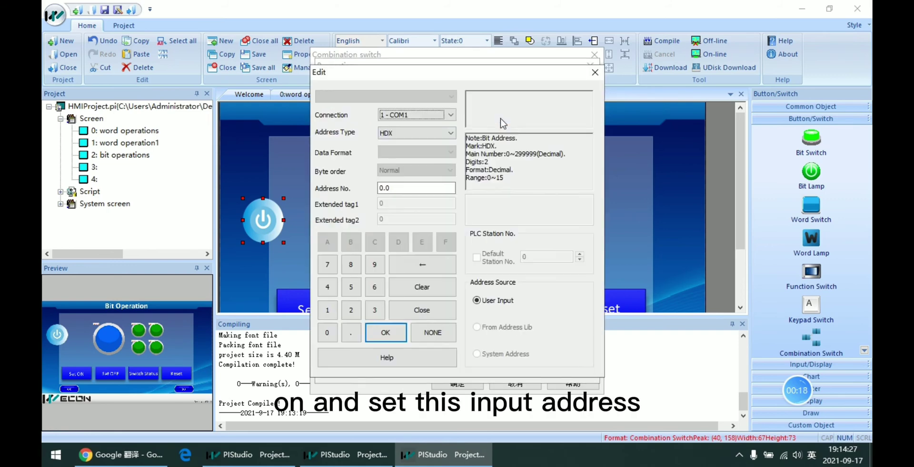
{"action": "left_click", "coordinate": [418, 115]}
{"action": "left_click", "coordinate": [419, 134]}
{"action": "left_click", "coordinate": [418, 115]}
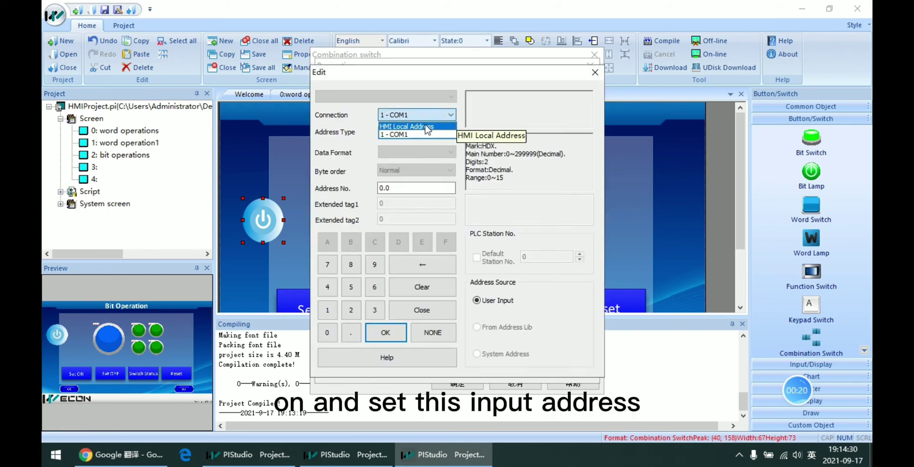
{"action": "left_click", "coordinate": [384, 333]}
{"action": "double_click", "coordinate": [447, 221]}
{"action": "type", "text": "5"}
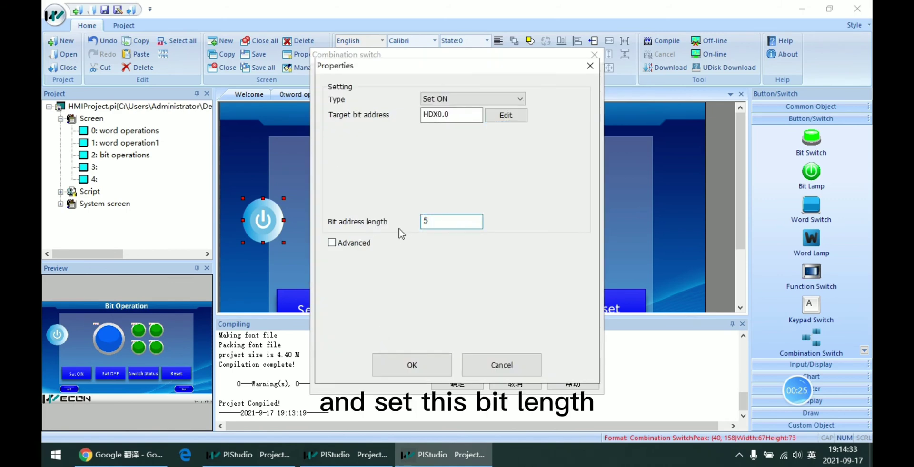
{"action": "left_click", "coordinate": [413, 365]}
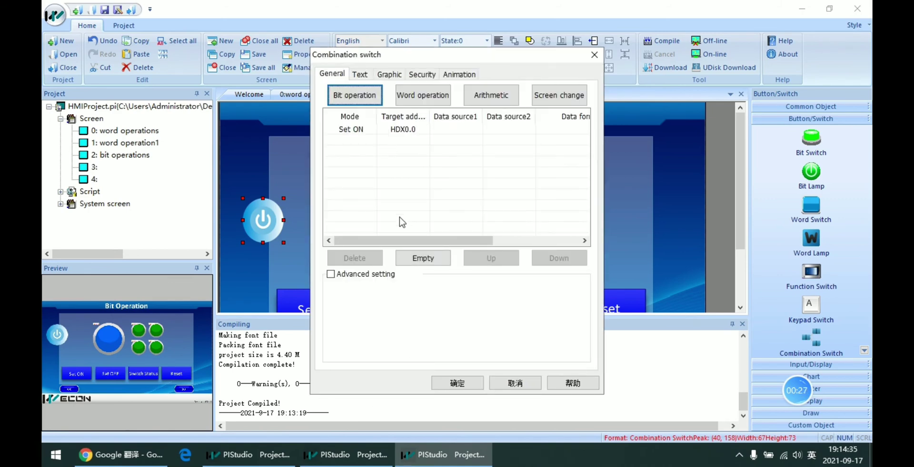
{"action": "left_click_drag", "start_coordinate": [402, 240], "coordinate": [404, 241]}
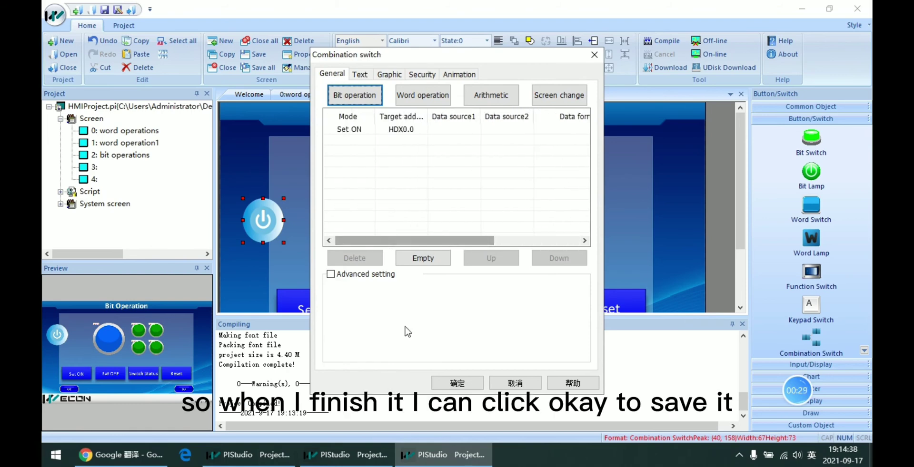
{"action": "left_click", "coordinate": [464, 384]}
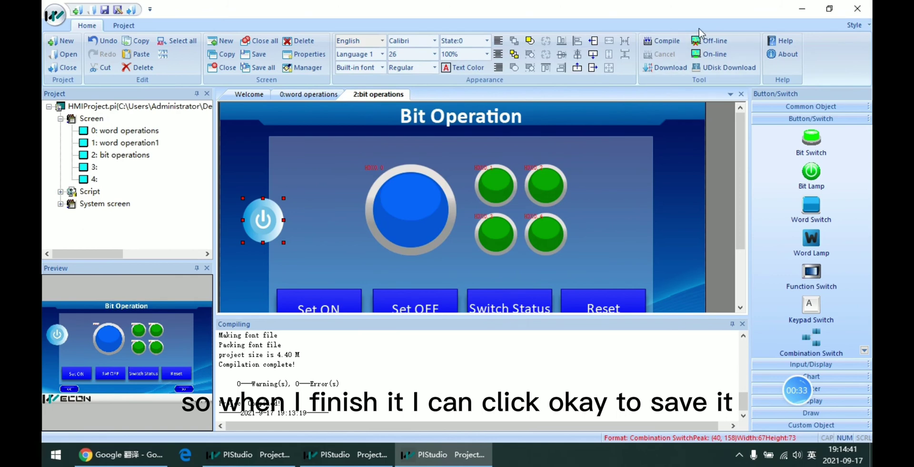
Compile and simulate offline, lighting all Bit Operation lamps with the new switch, then Set OFF.
{"action": "left_click", "coordinate": [677, 43]}
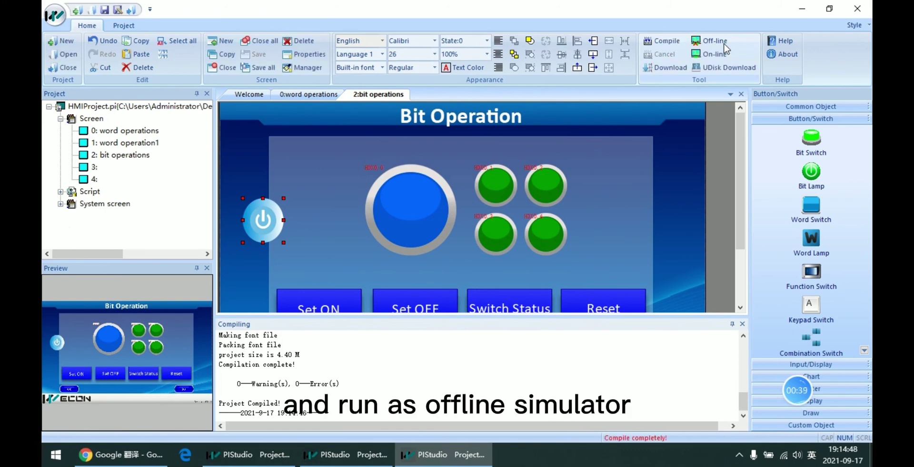
{"action": "left_click", "coordinate": [711, 41]}
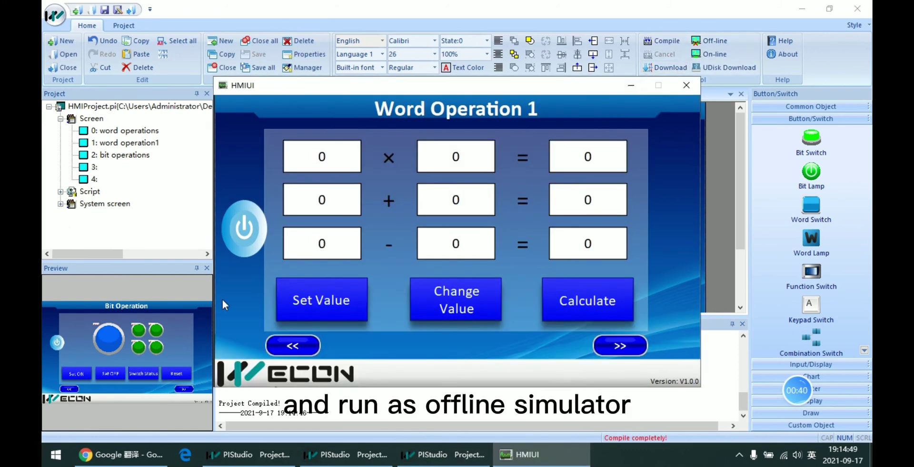
{"action": "left_click", "coordinate": [292, 348]}
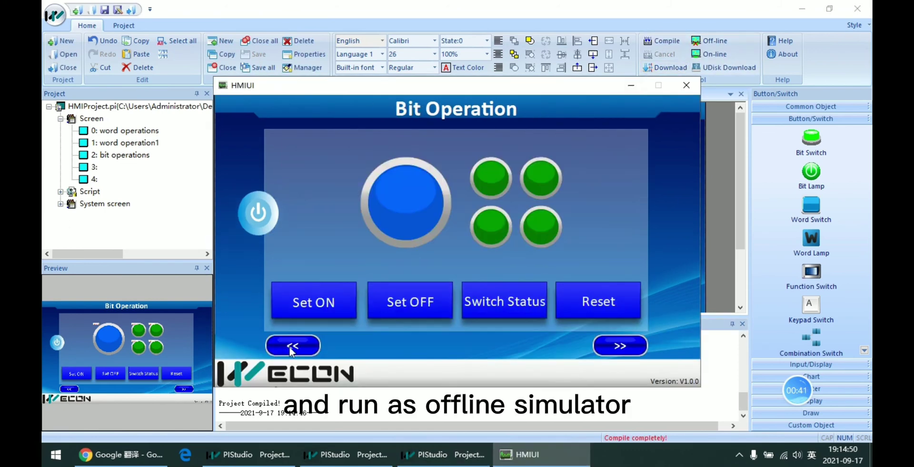
{"action": "left_click", "coordinate": [265, 225]}
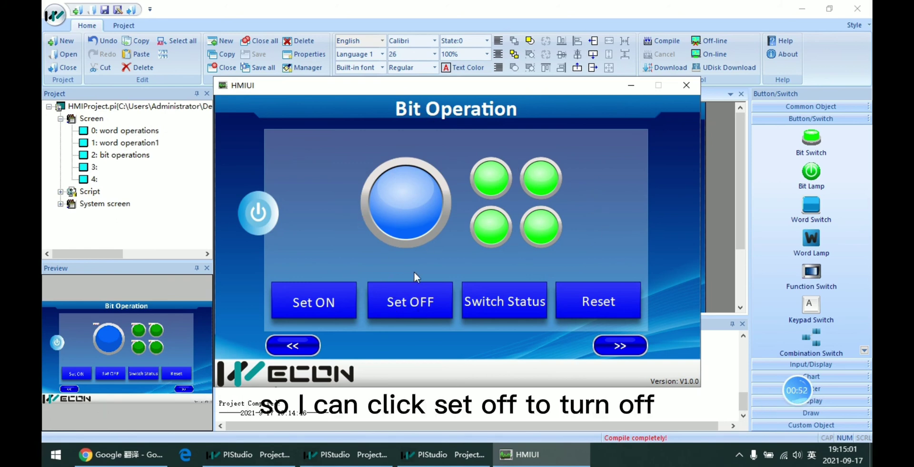
{"action": "left_click", "coordinate": [426, 301]}
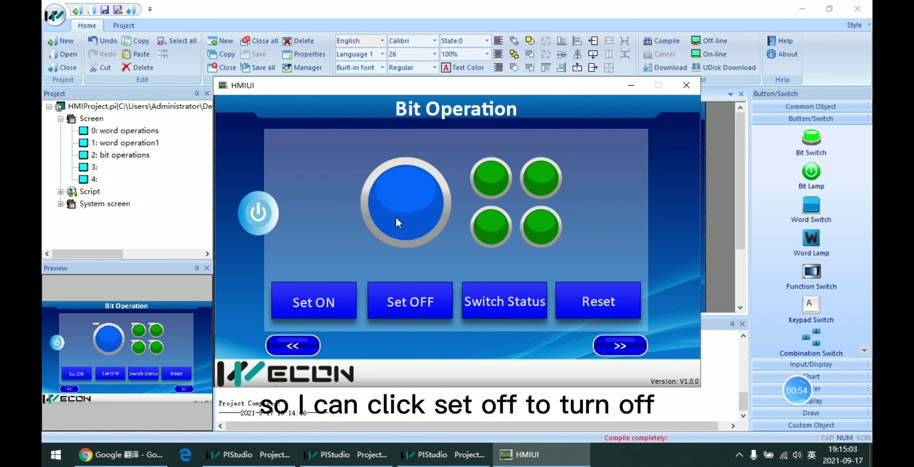